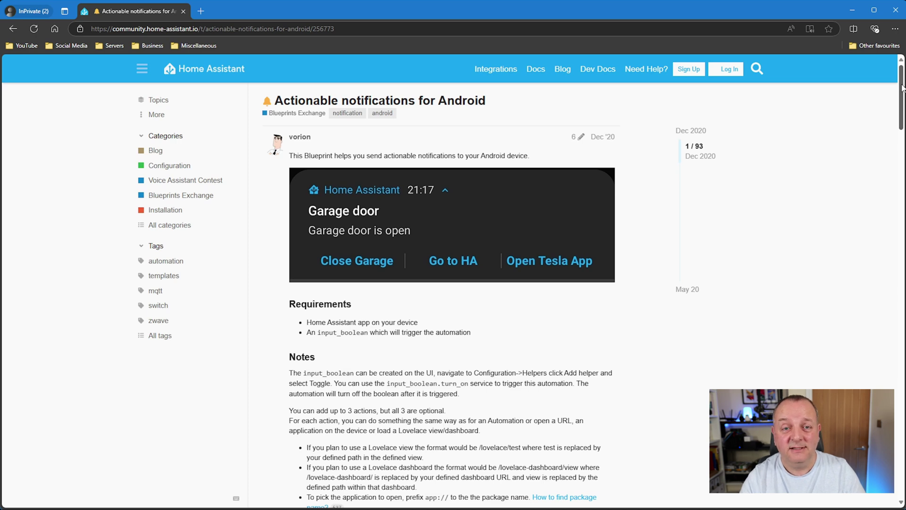
Scroll the Actionable notifications for Android post down to its IMPORT BLUEPRINT badge.
drag(903, 87, 903, 125)
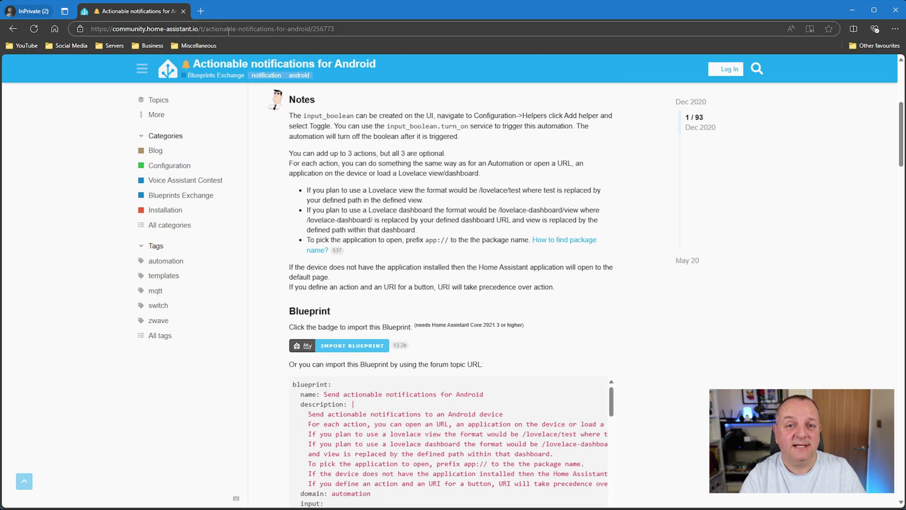
Import the 'Send actionable notifications for Android' blueprint through the My Home Assistant link.
middle_click(348, 350)
click(349, 350)
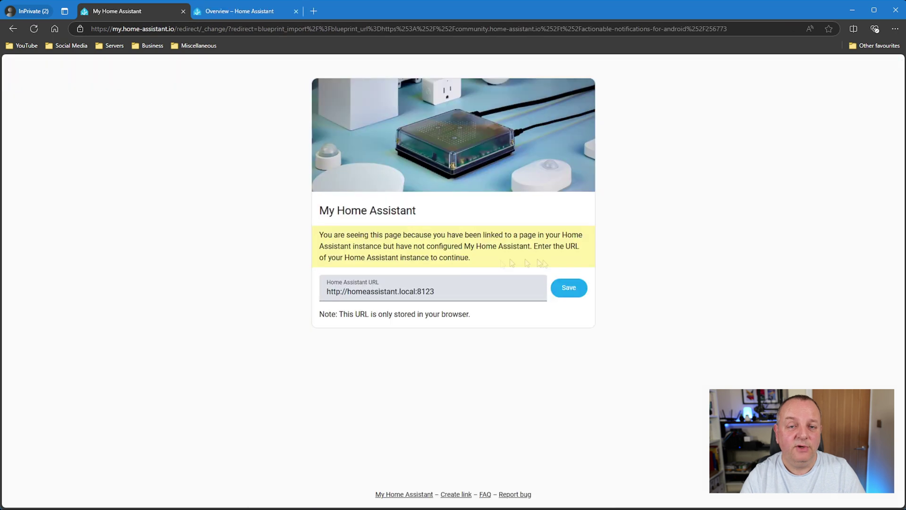
click(569, 287)
click(574, 163)
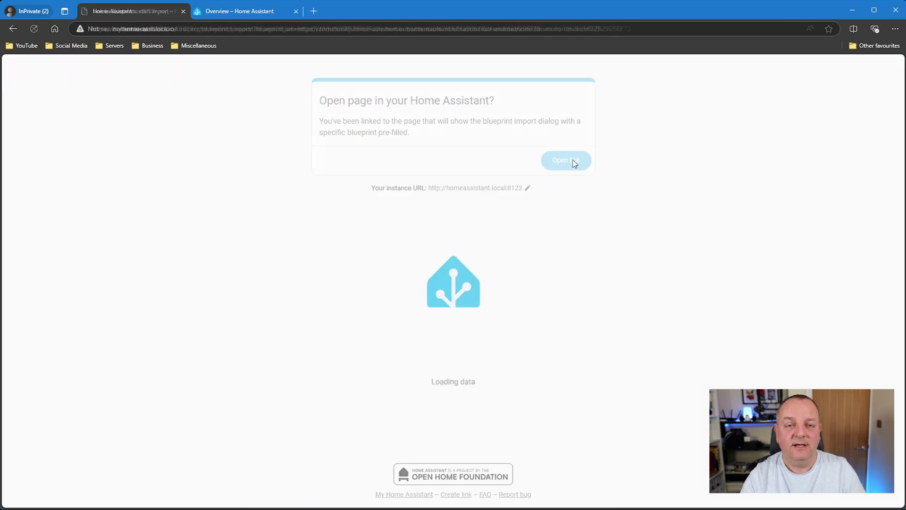
click(564, 348)
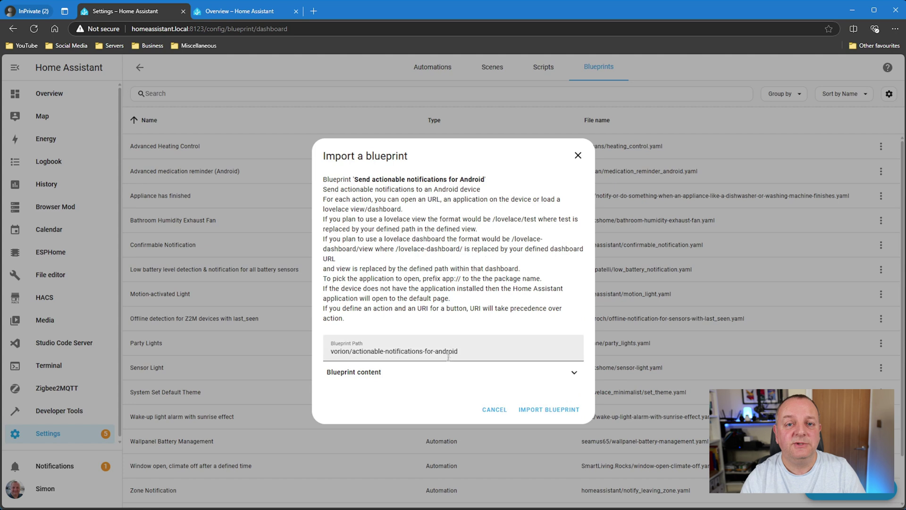
click(560, 409)
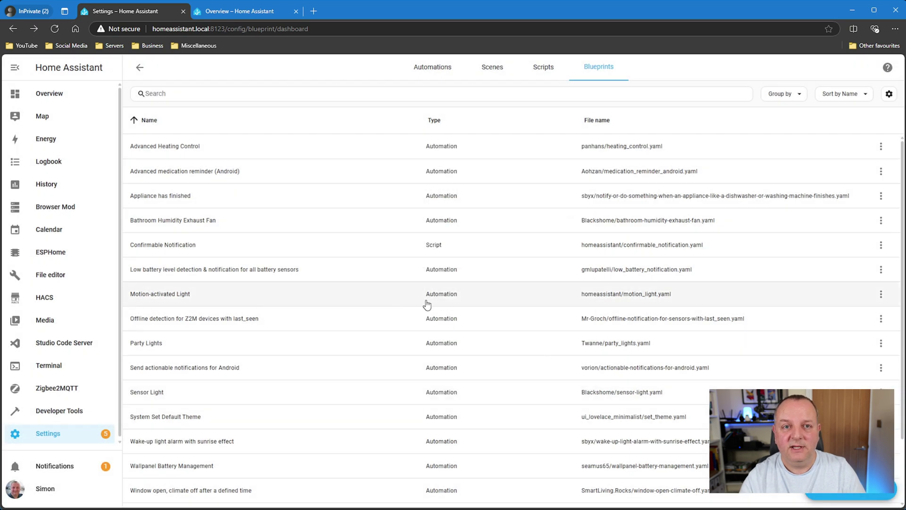
scroll(423, 305, down, 3)
scroll(298, 297, up, 3)
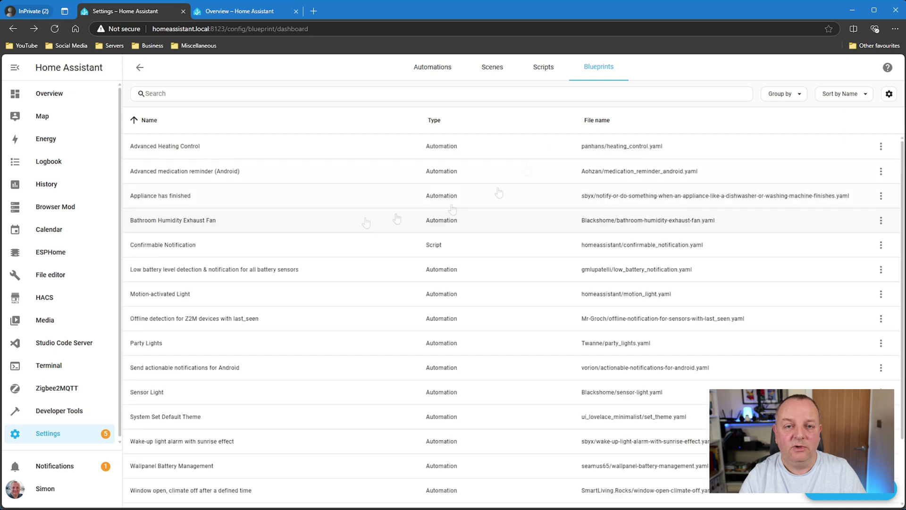
scroll(373, 209, down, 2)
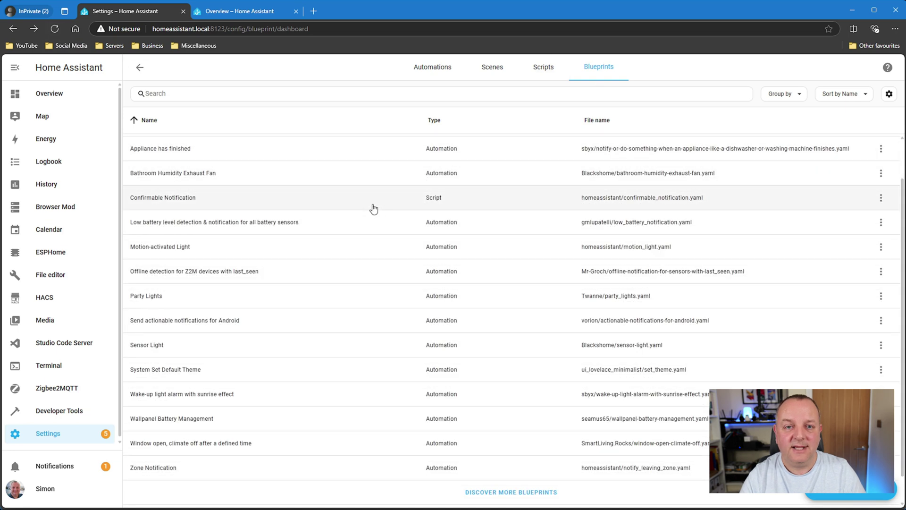
Create a Confirmable Notification script that notifies the Pixel 7 device.
click(155, 202)
click(546, 200)
click(546, 307)
Enter the title 'Front Door' and message 'Front door is open', and select the Confirm text.
click(529, 249)
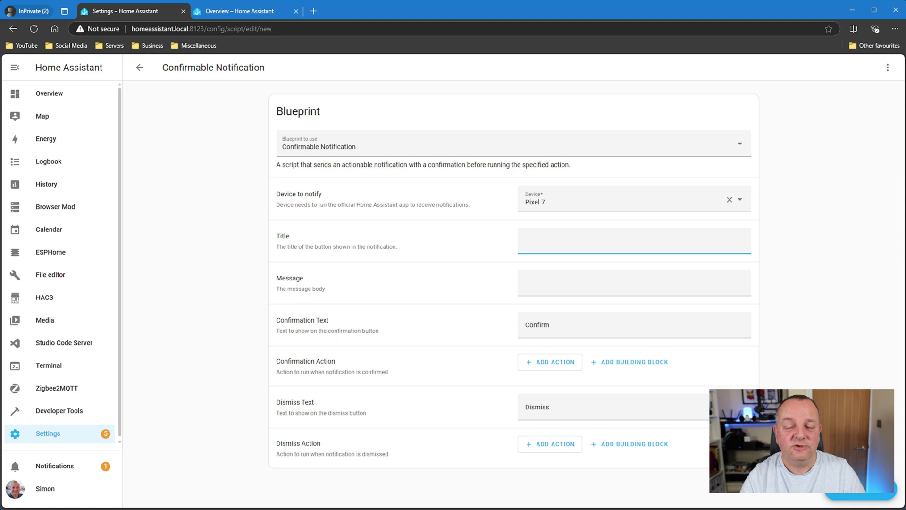
key(alt+Tab)
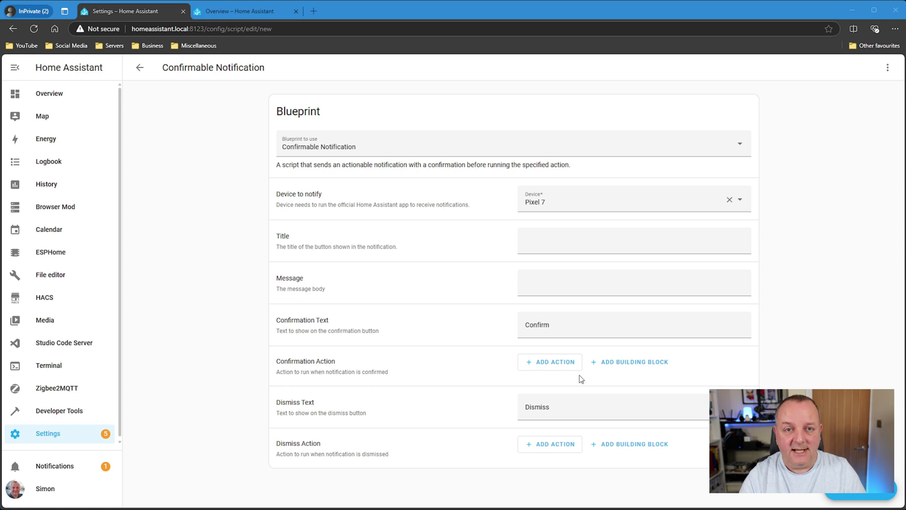
key(alt+Tab)
text(Front Door)
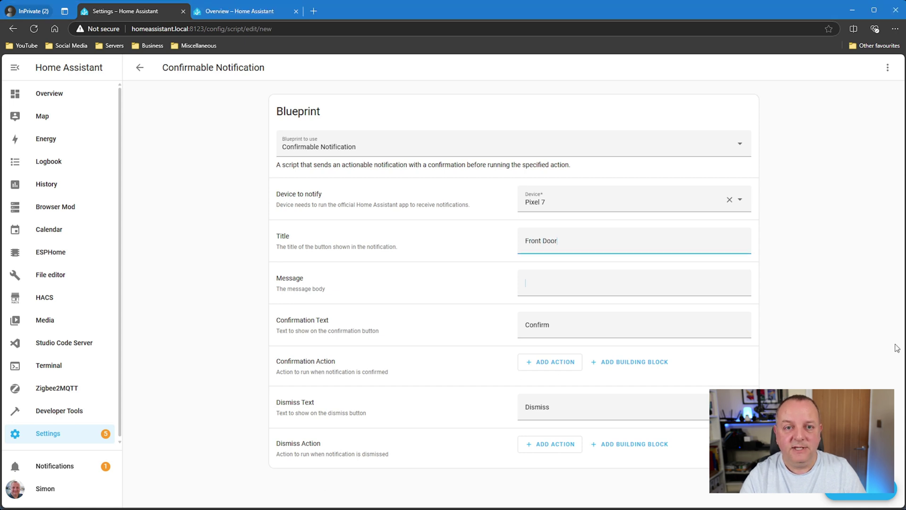
key(Tab)
text(Front dioor is open)
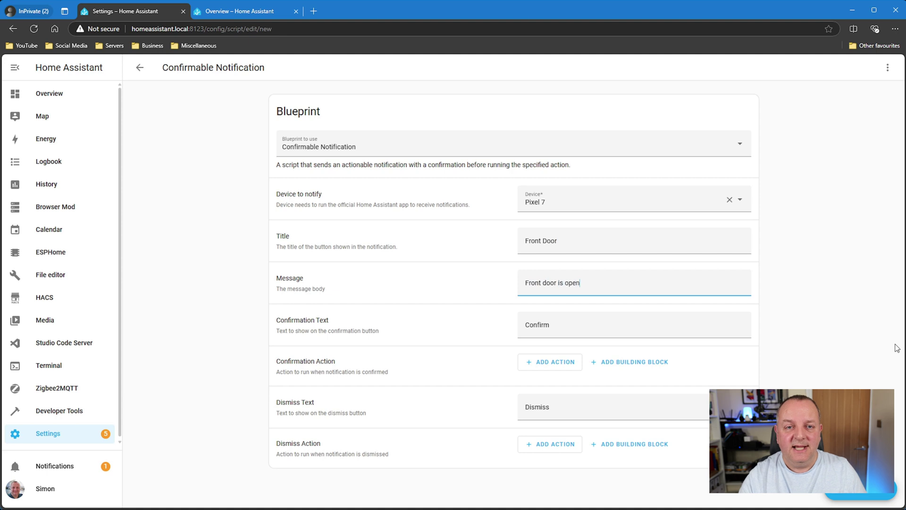
key(alt+Tab)
key(alt+Tab)
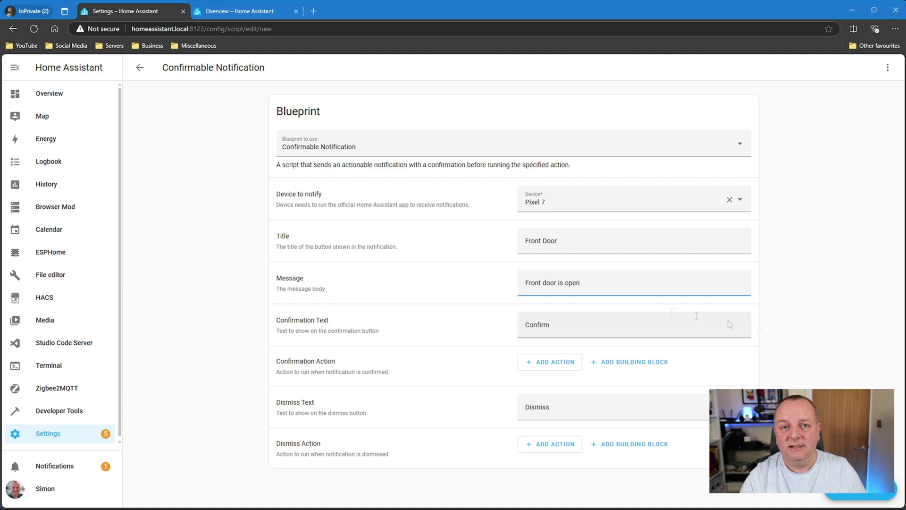
click(561, 323)
double_click(707, 324)
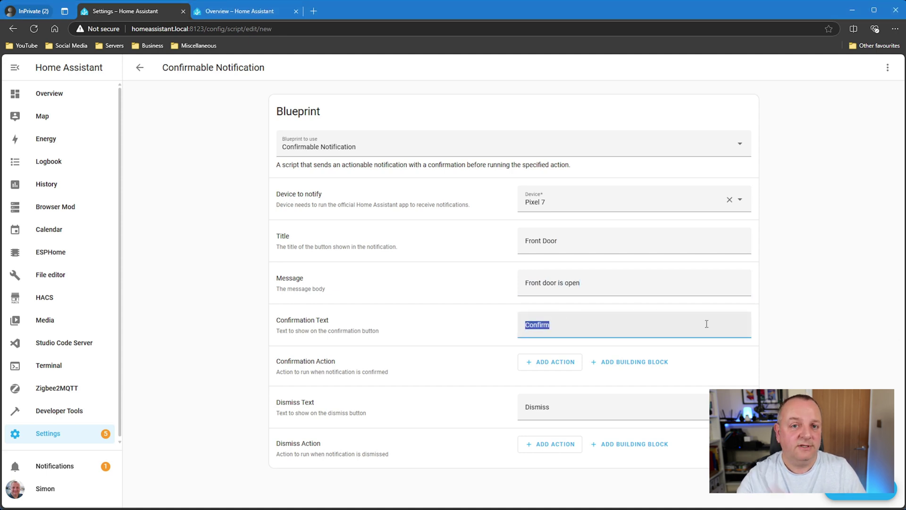
Set the confirmation text to Lock and add a Device action for confirmation.
click(706, 324)
click(550, 362)
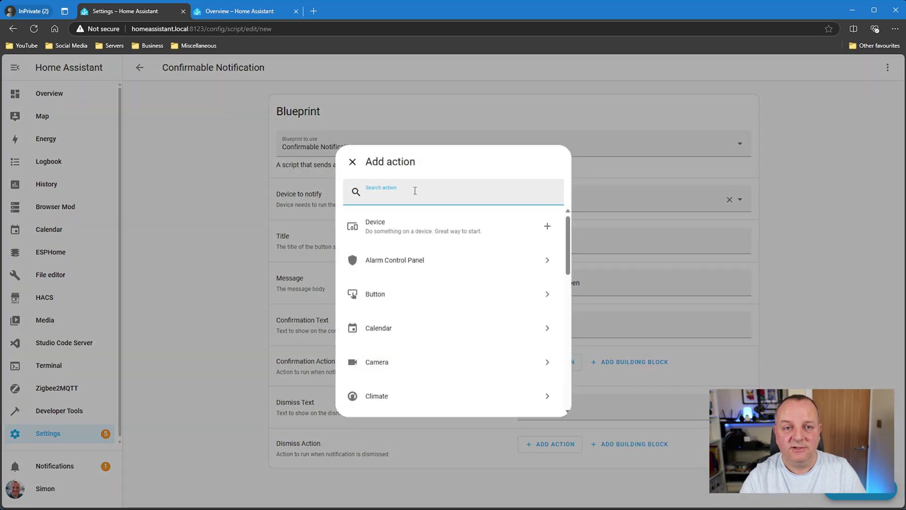
text(swit)
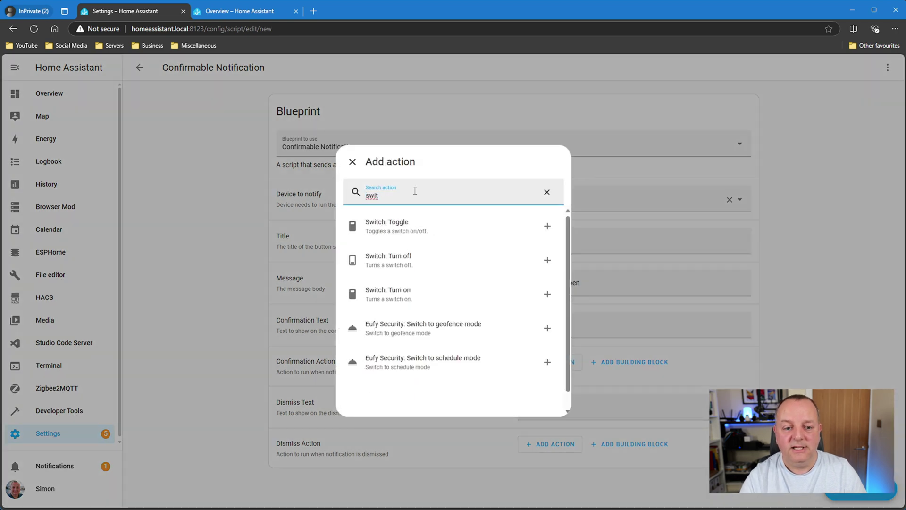
key(ctrl+a)
text(front)
key(BackSpace)
key(BackSpace)
key(BackSpace)
key(BackSpace)
key(BackSpace)
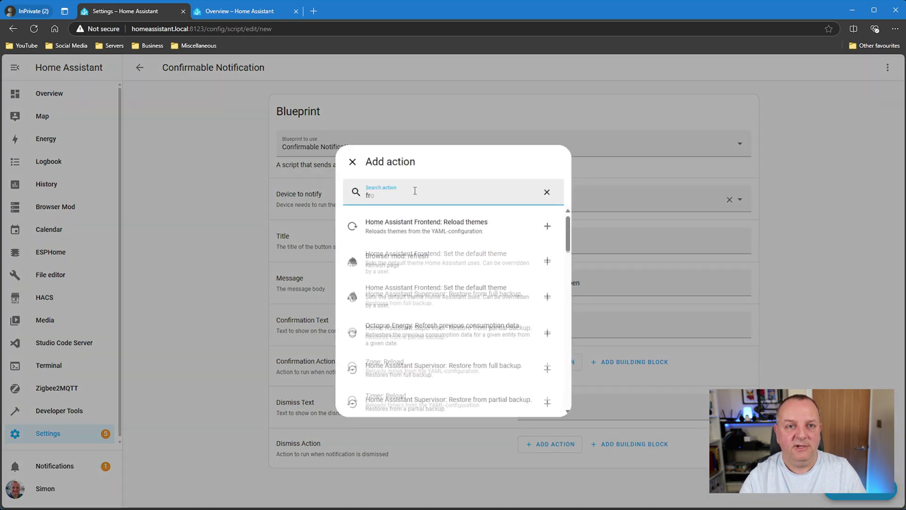
click(406, 224)
Make the confirmation action the DoorLock device's 'Lock DoorLock Lock' action.
click(610, 378)
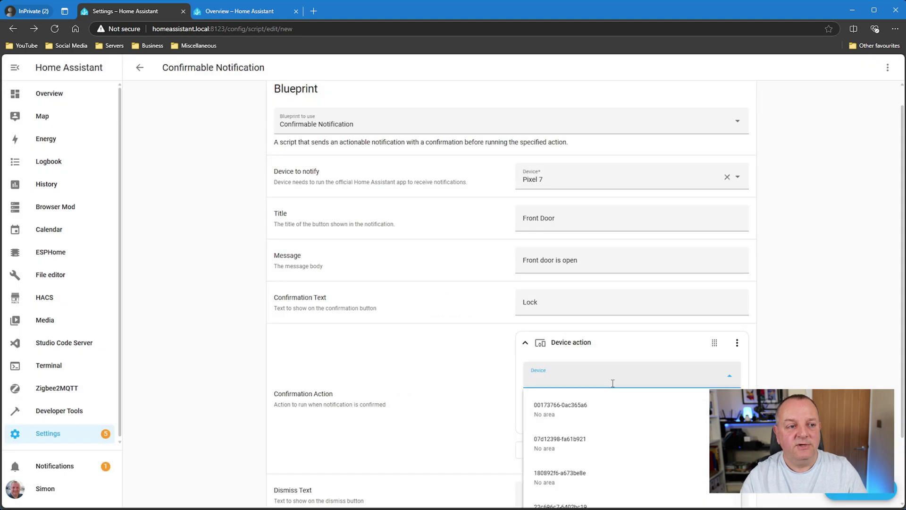
text(front)
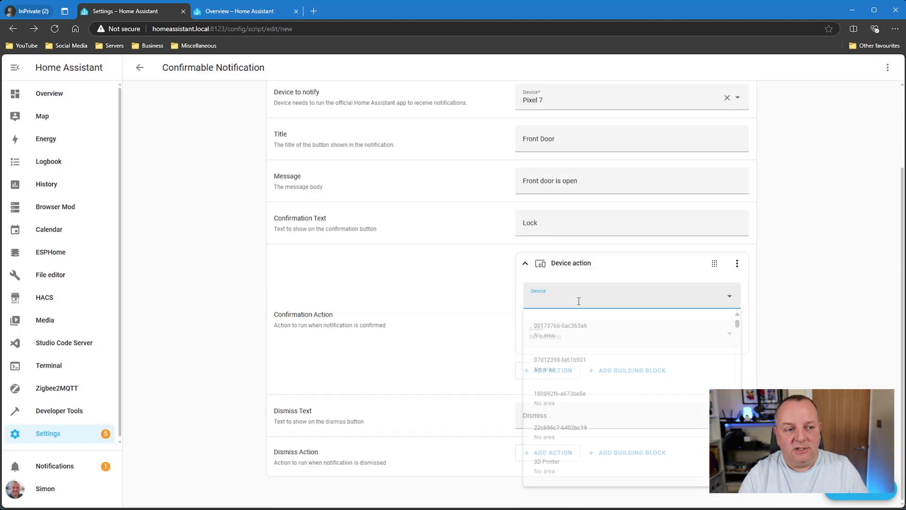
text(switc)
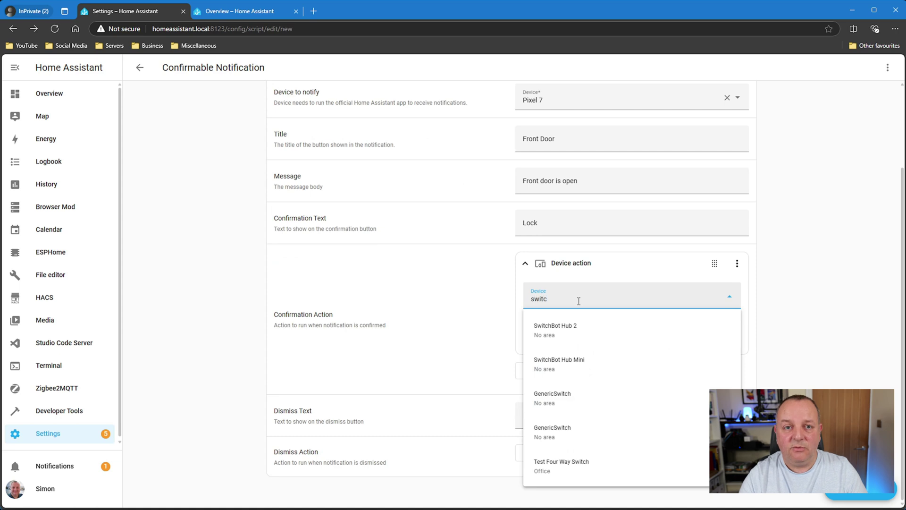
key(Escape)
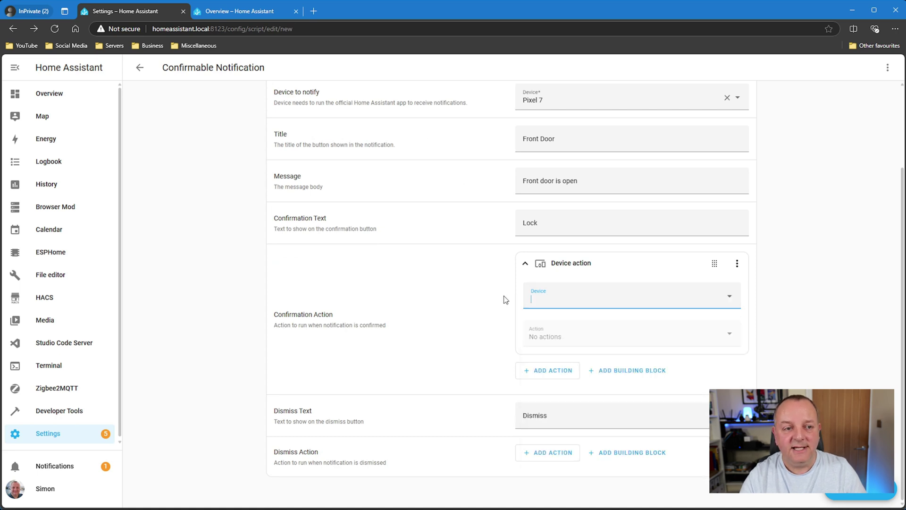
text(door)
click(622, 329)
click(638, 341)
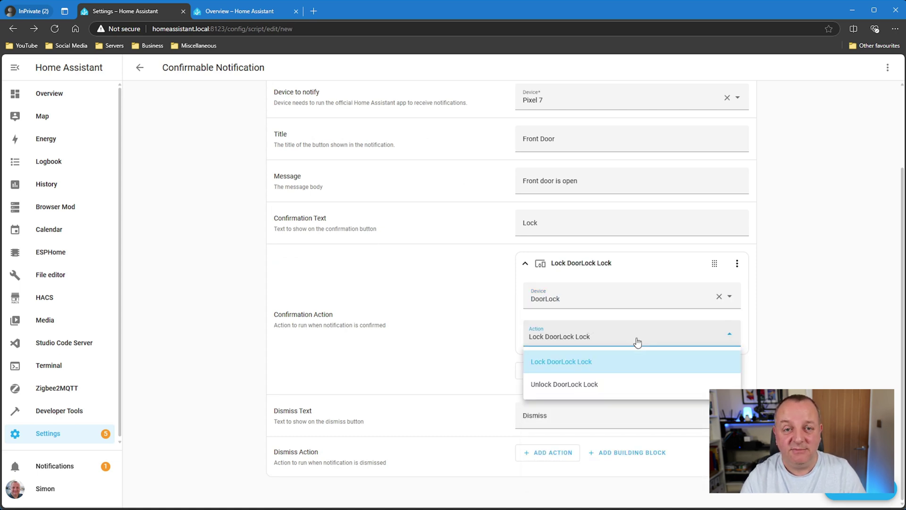
click(607, 361)
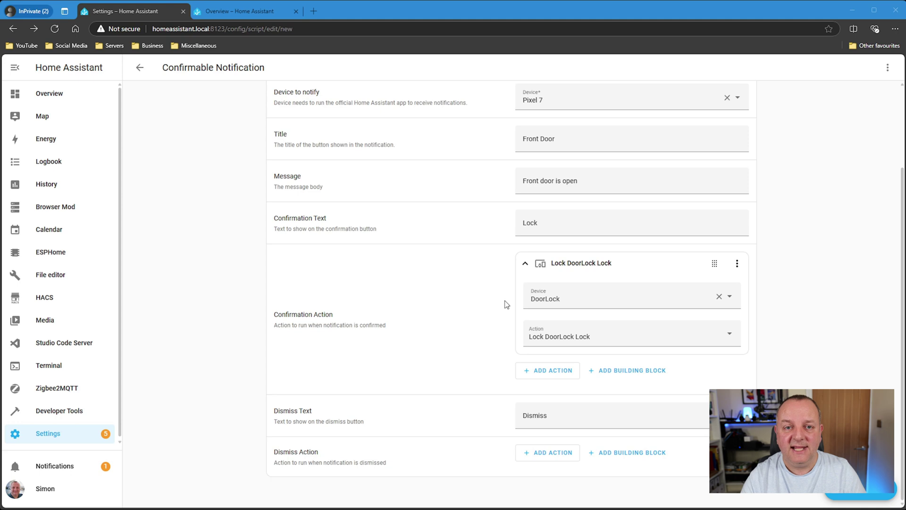
scroll(617, 396, up, 2)
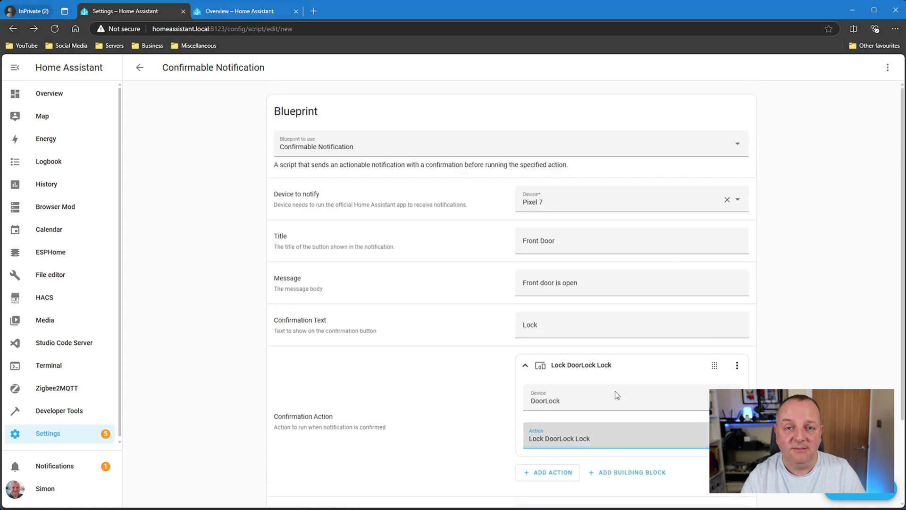
scroll(770, 268, down, 2)
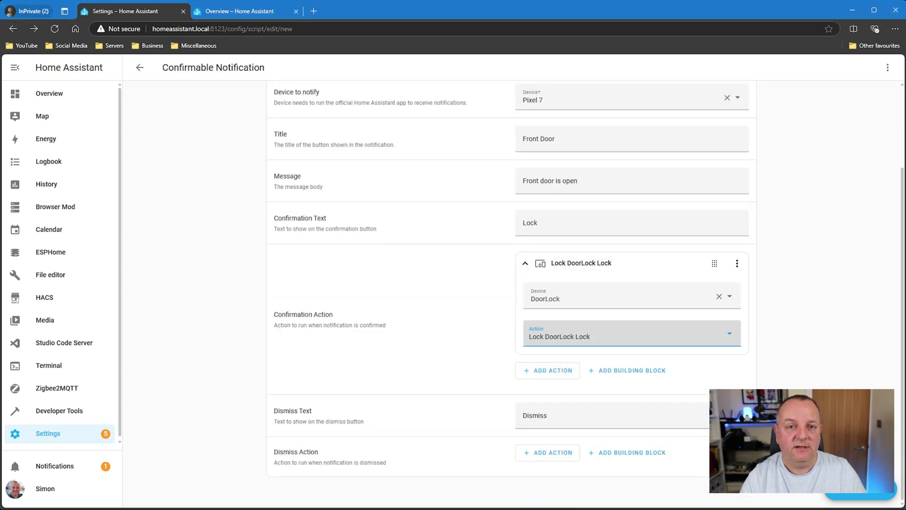
Save the script as 'Confirm locking front door' with a door lock icon, then go back.
key(ctrl+s)
triple_click(472, 249)
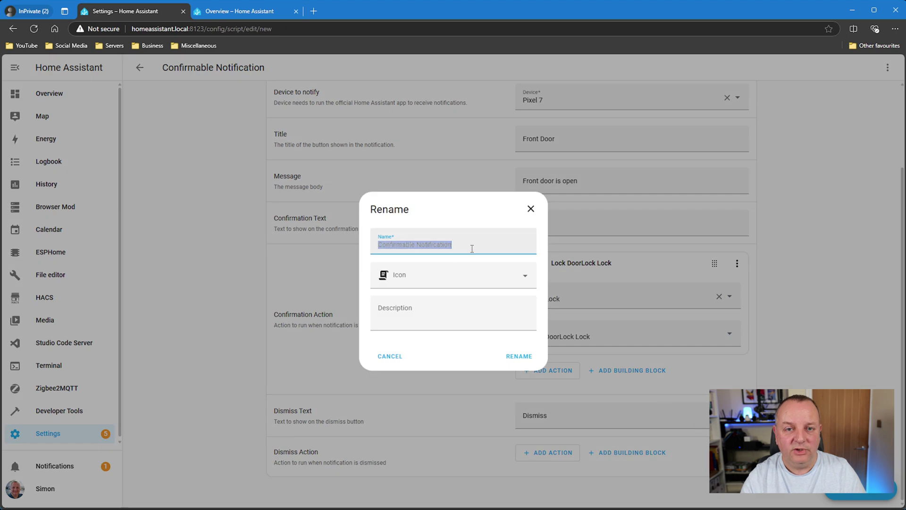
text(Confirm locking fron)
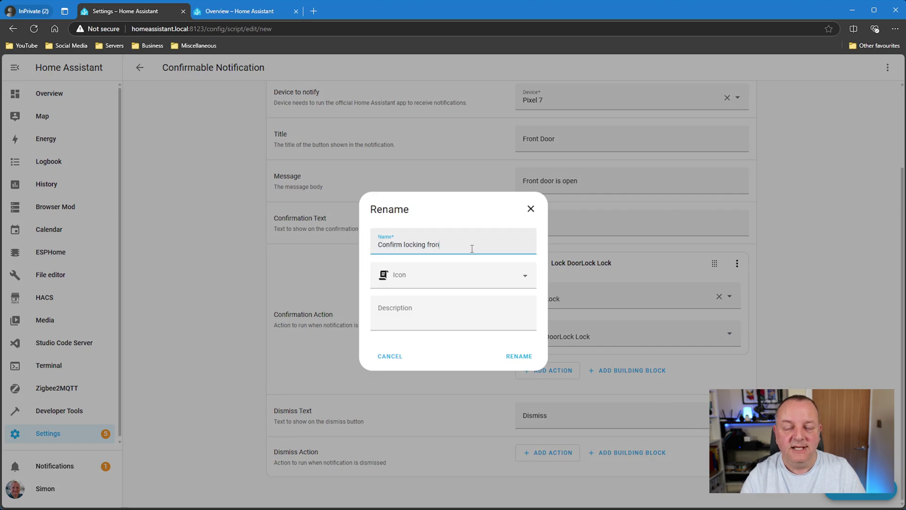
text(t door)
click(448, 275)
text(lock)
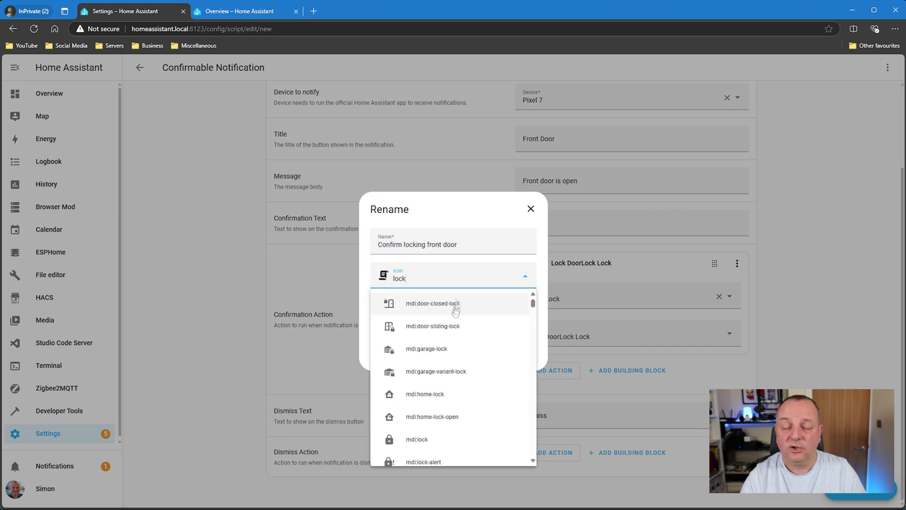
click(463, 330)
click(519, 356)
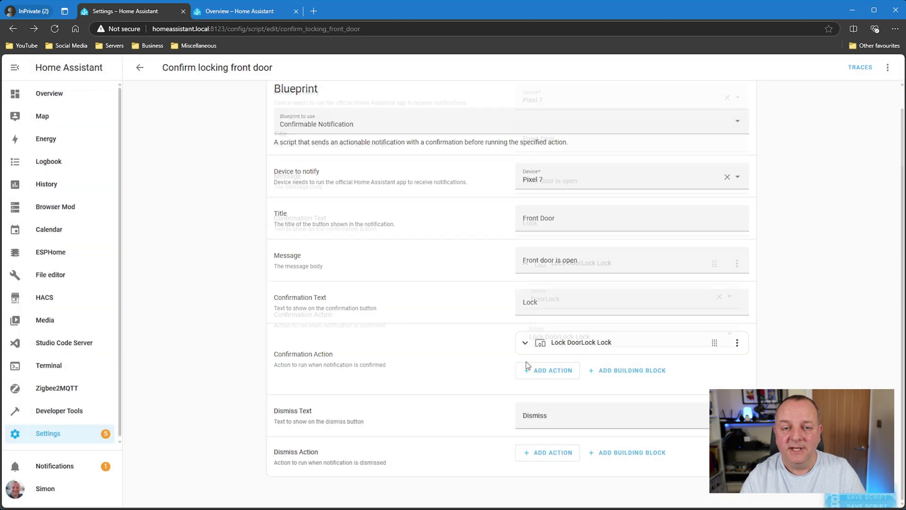
click(140, 67)
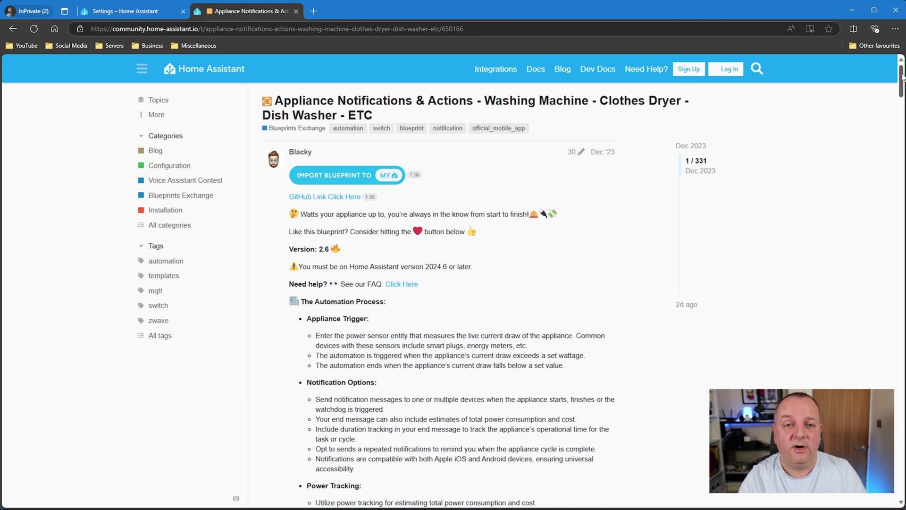
Scroll to the top of the Appliance Notifications & Actions topic and launch its blueprint import.
drag(902, 76, 903, 134)
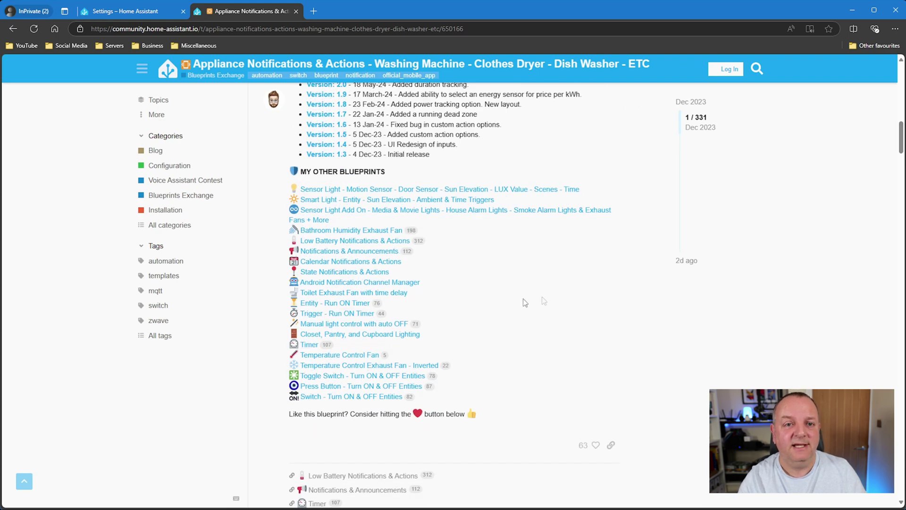
scroll(528, 289, up, 15)
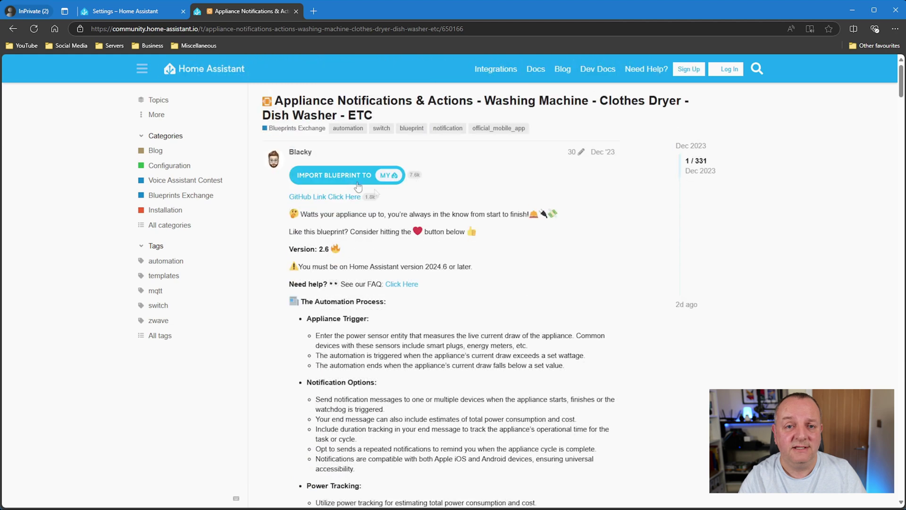
click(337, 175)
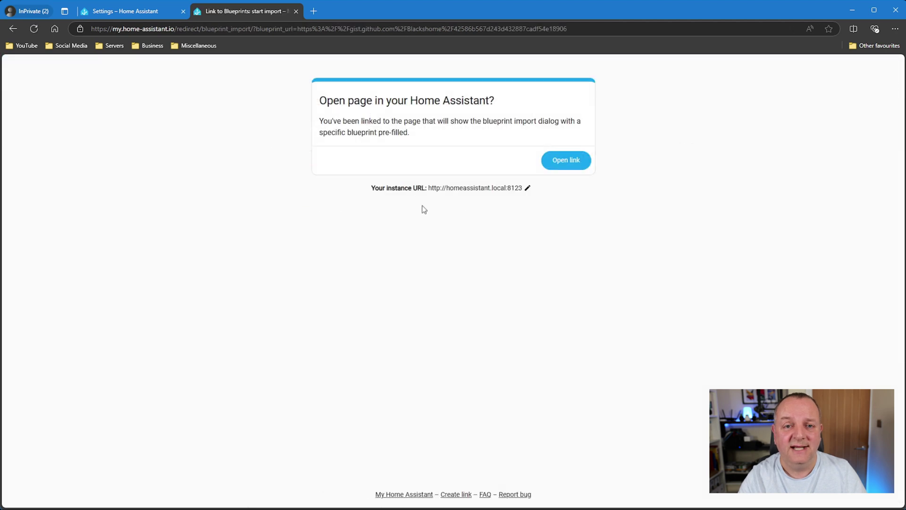
Import the Appliance Notifications & Actions blueprint (version 2.6) and create an automation from it.
click(559, 162)
click(571, 339)
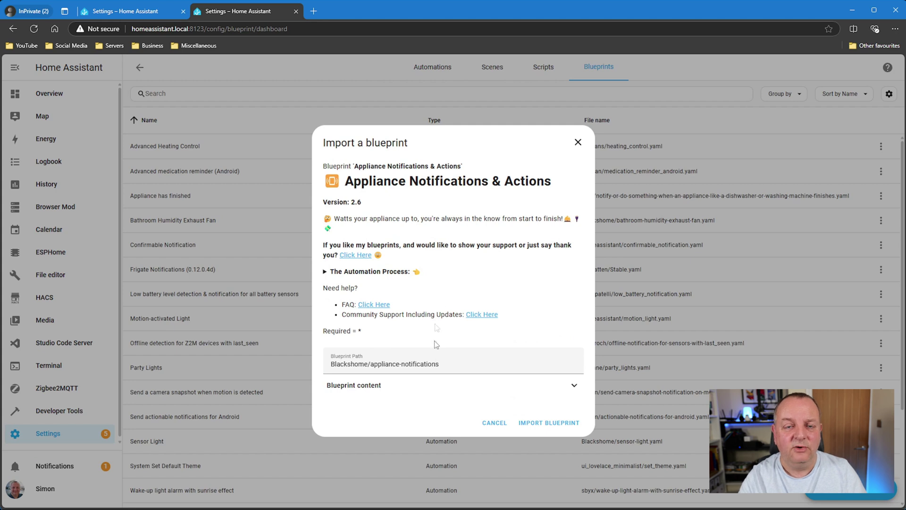
click(539, 423)
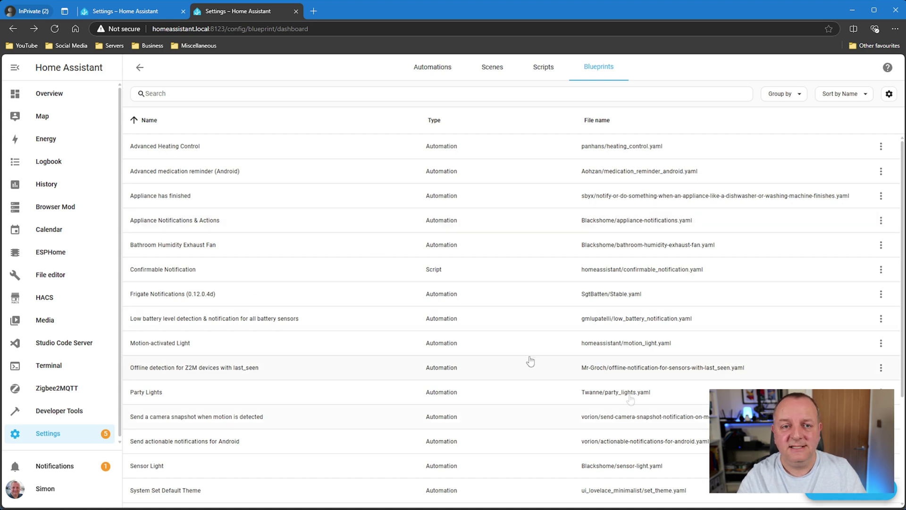
click(262, 230)
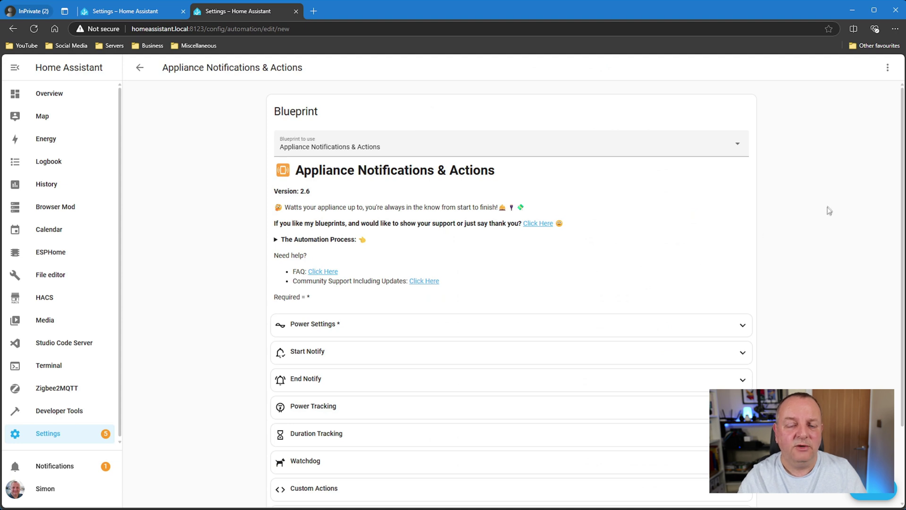
Expand Power Settings and browse the power sensor entity list without choosing one.
scroll(785, 224, down, 2)
click(743, 234)
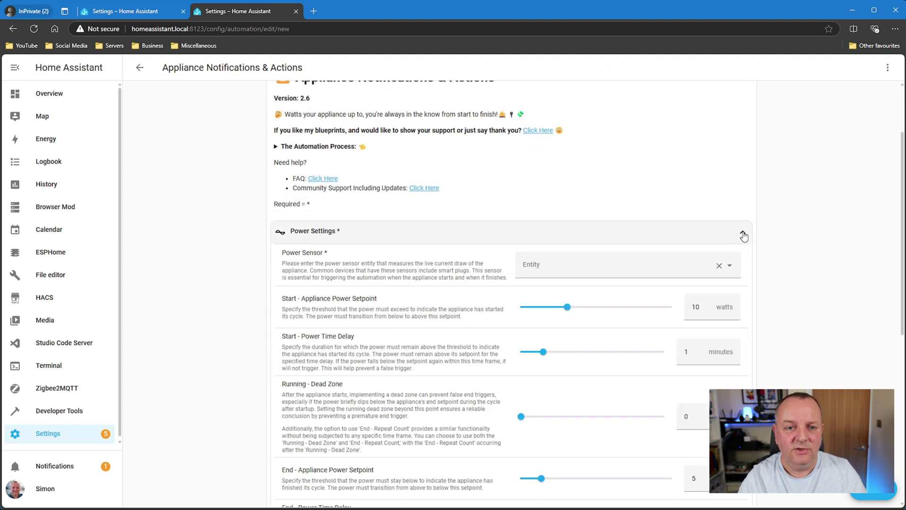
click(730, 266)
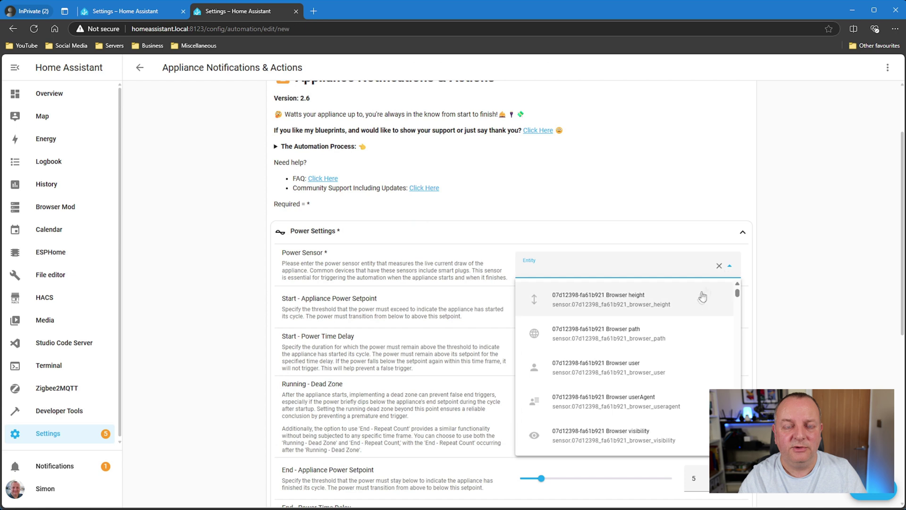
scroll(699, 332, down, 3)
scroll(699, 331, down, 3)
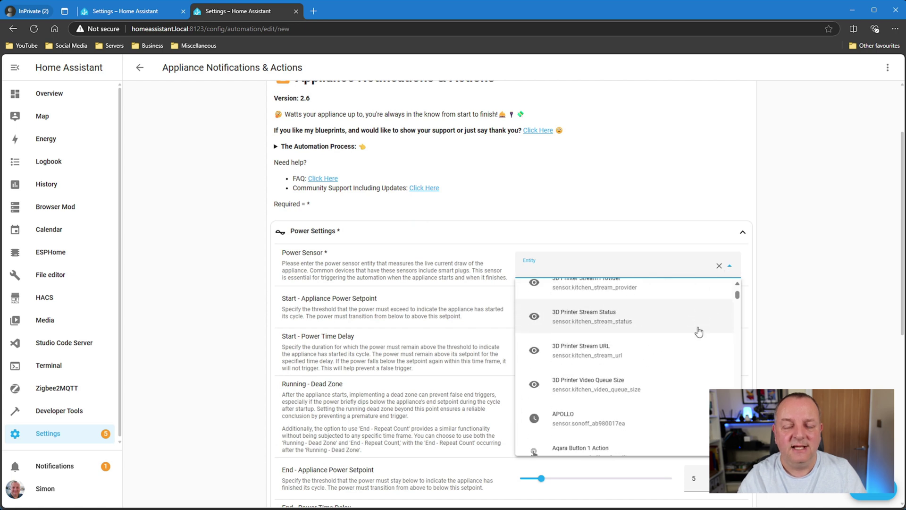
click(795, 297)
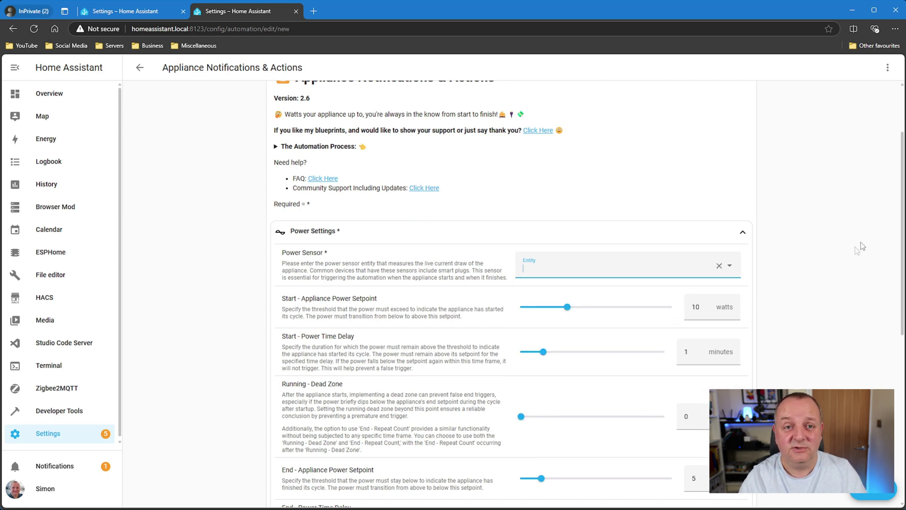
scroll(810, 282, down, 3)
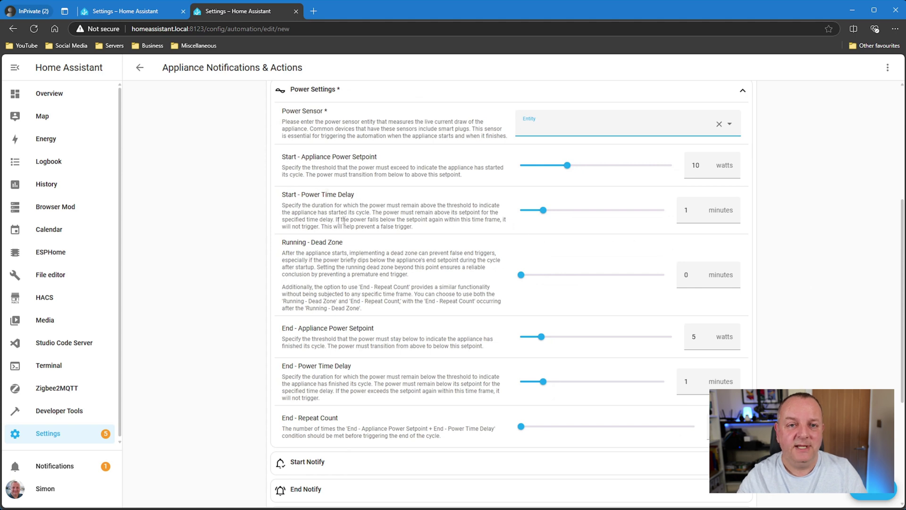
scroll(436, 315, down, 4)
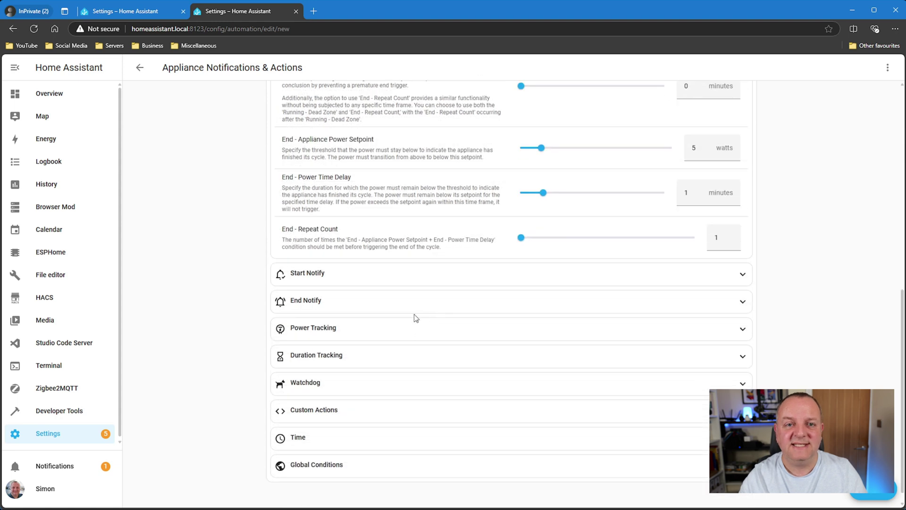
Review the Start Notify options, then expand Power Tracking.
click(341, 277)
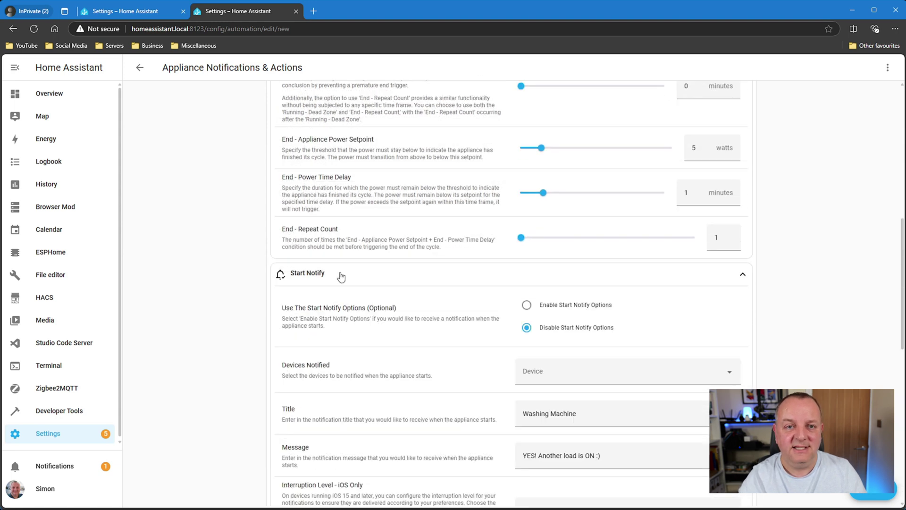
scroll(435, 293, down, 5)
scroll(436, 293, up, 5)
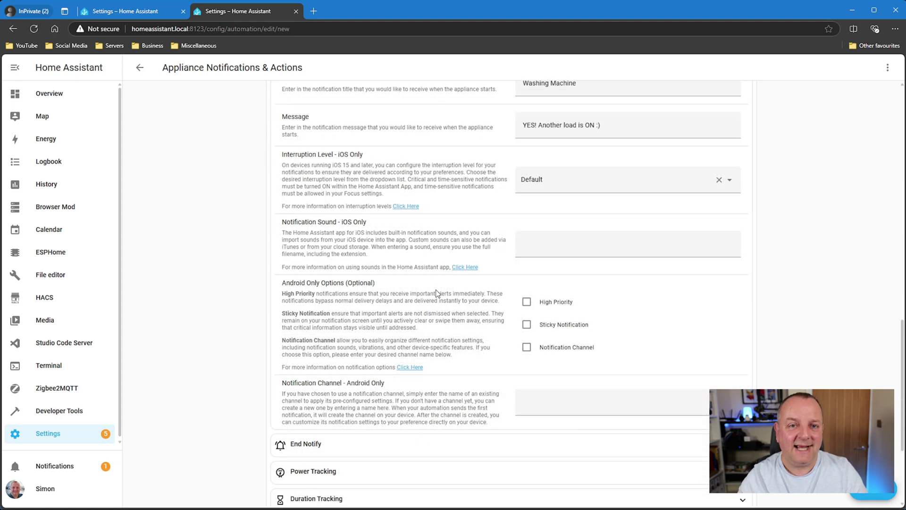
click(356, 234)
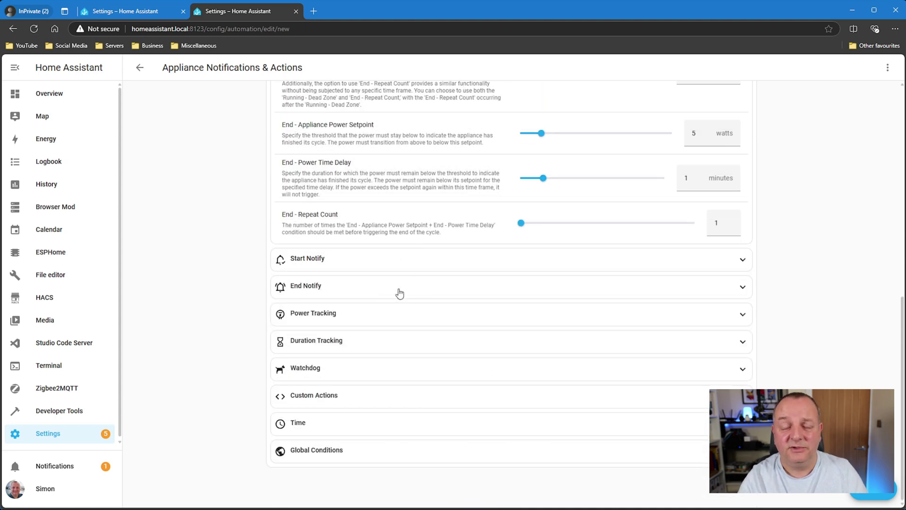
click(399, 313)
scroll(415, 305, down, 5)
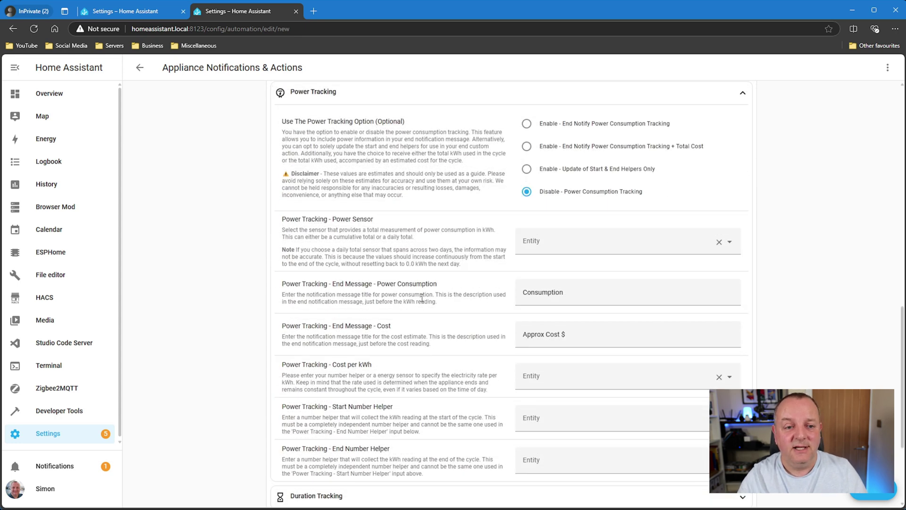
scroll(422, 298, down, 3)
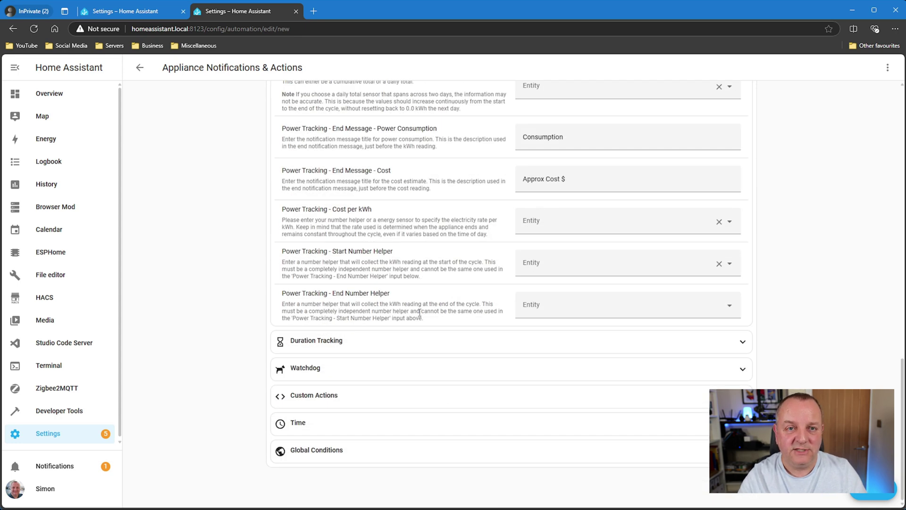
Review the Time, Global Conditions and Watchdog sections of the automation.
click(444, 423)
scroll(457, 364, down, 5)
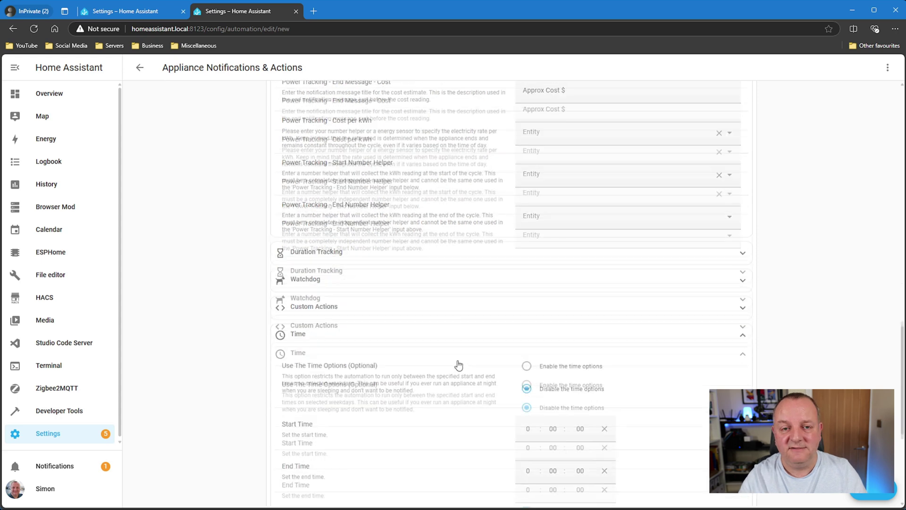
scroll(459, 364, down, 1)
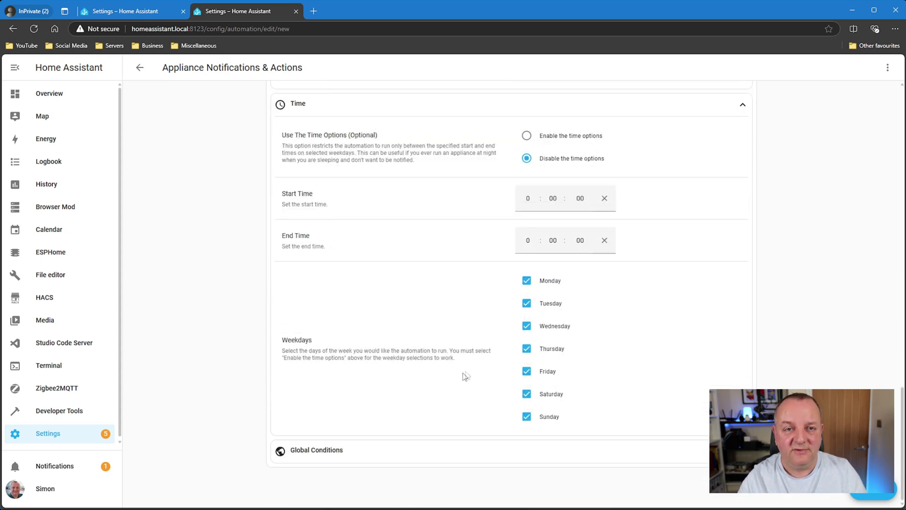
scroll(434, 344, up, 4)
click(431, 299)
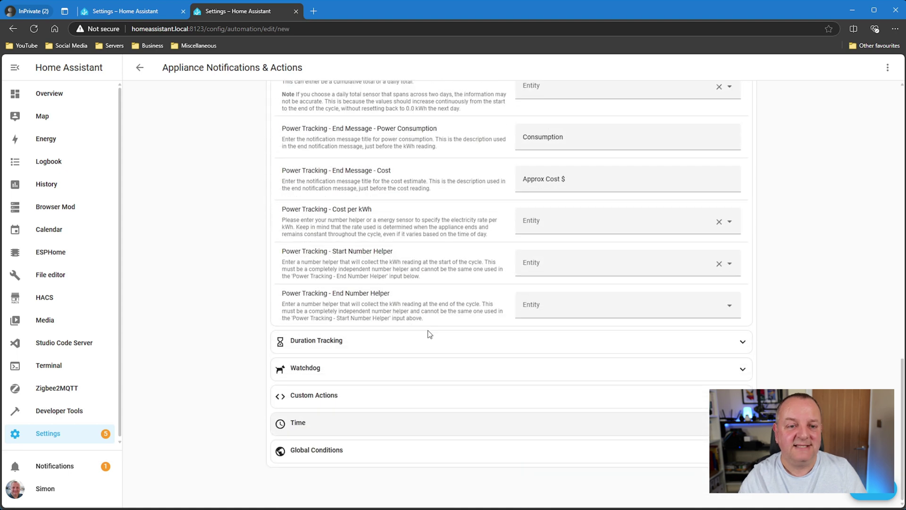
click(381, 453)
scroll(415, 406, down, 1)
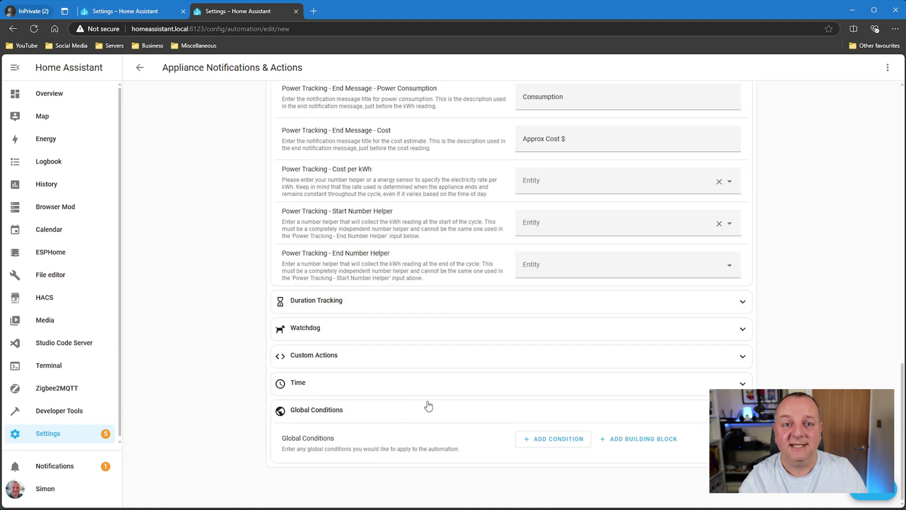
click(345, 332)
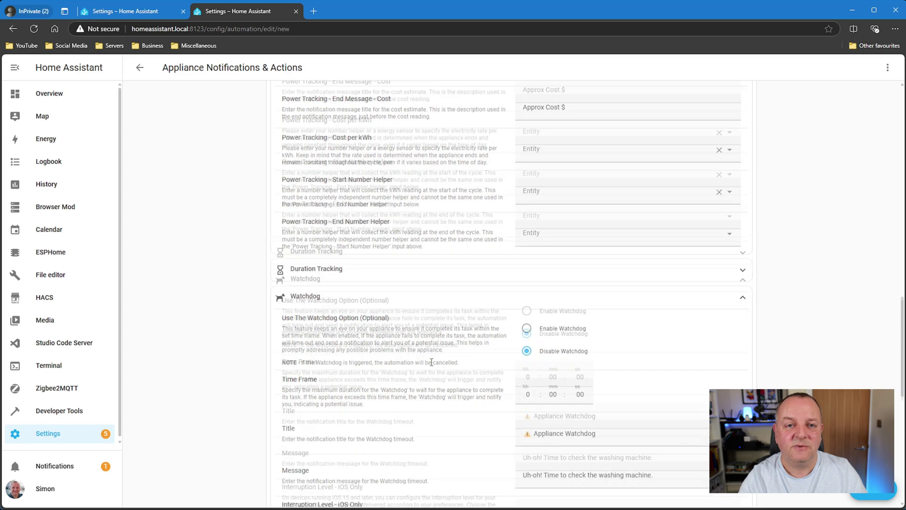
scroll(431, 361, down, 3)
scroll(432, 361, down, 3)
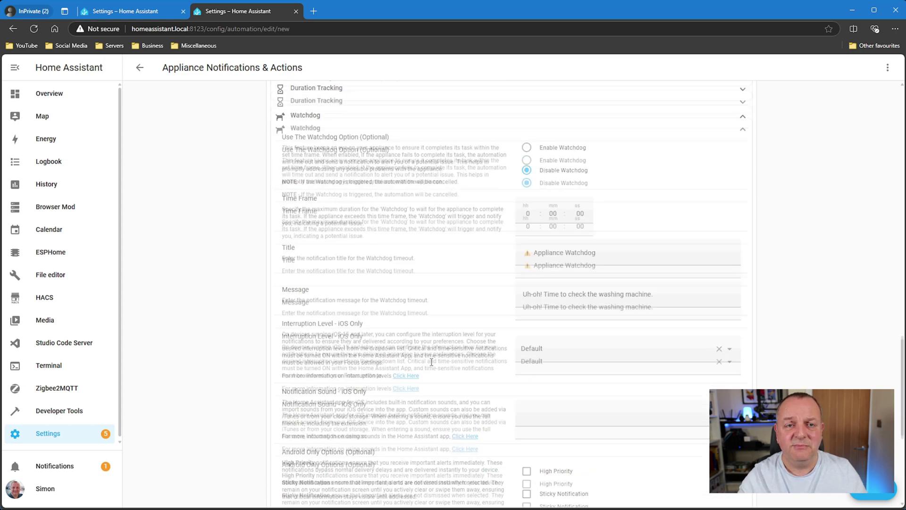
scroll(431, 362, down, 3)
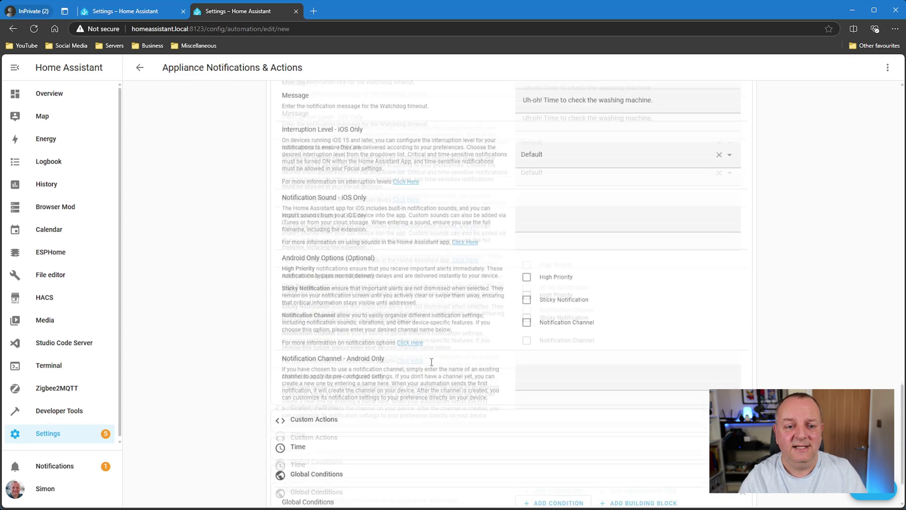
scroll(432, 363, up, 15)
scroll(431, 363, up, 10)
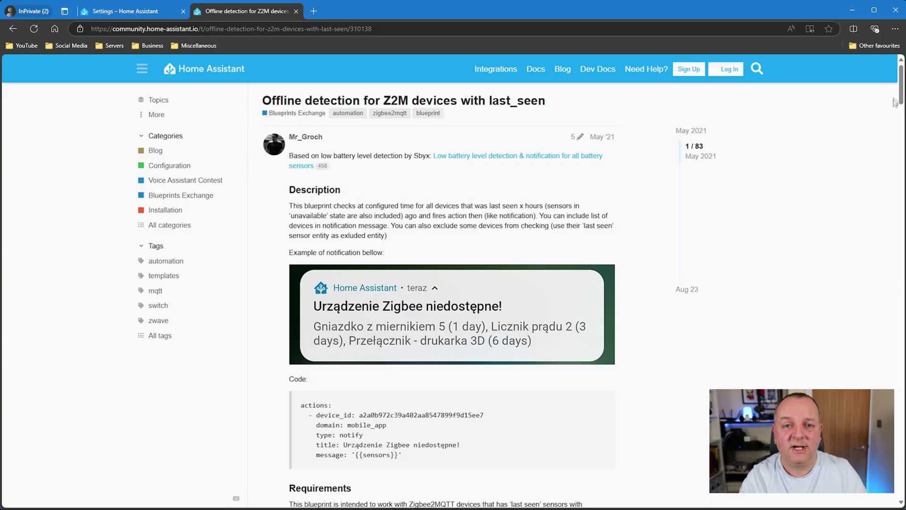
Scroll through the Z2M offline-detection post, then return to the Home Assistant blueprints tab.
scroll(902, 84, down, 3)
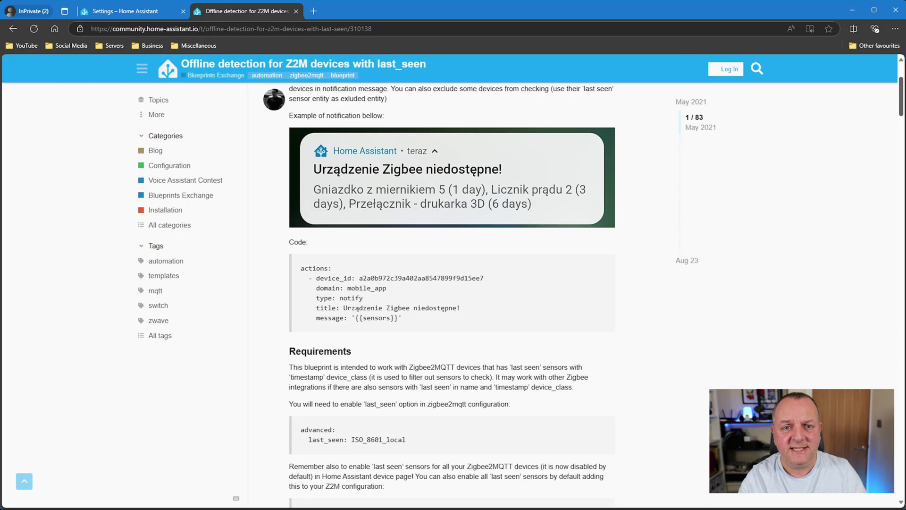
scroll(903, 84, down, 5)
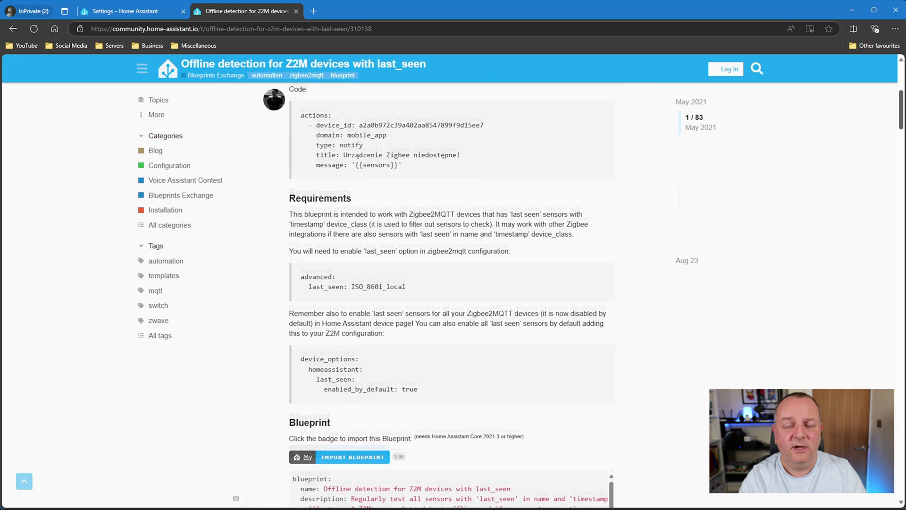
click(152, 15)
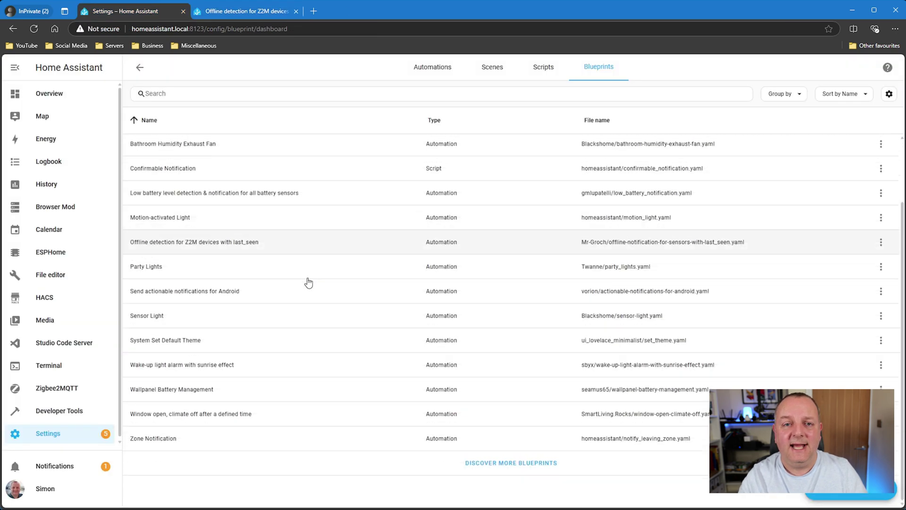
Start an automation from the Offline detection for Z2M blueprint, then revisit the top of its forum post.
click(182, 241)
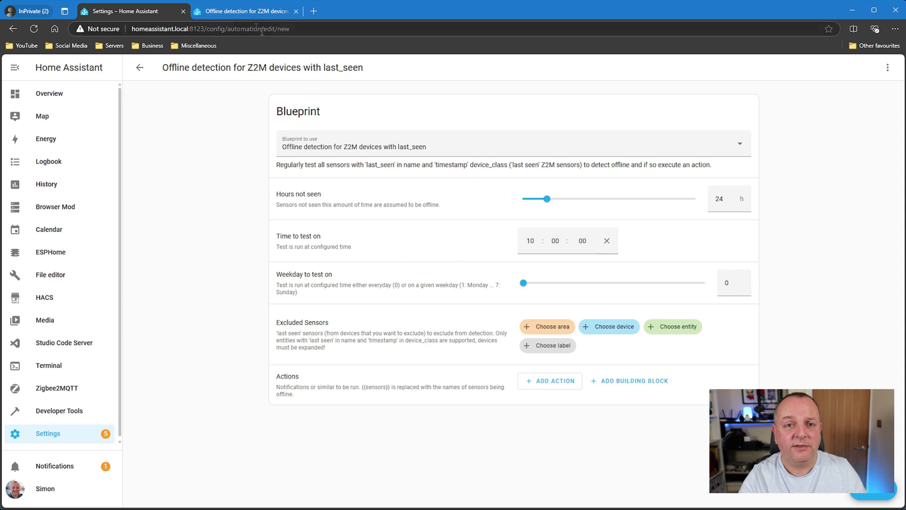
click(238, 14)
scroll(730, 253, up, 8)
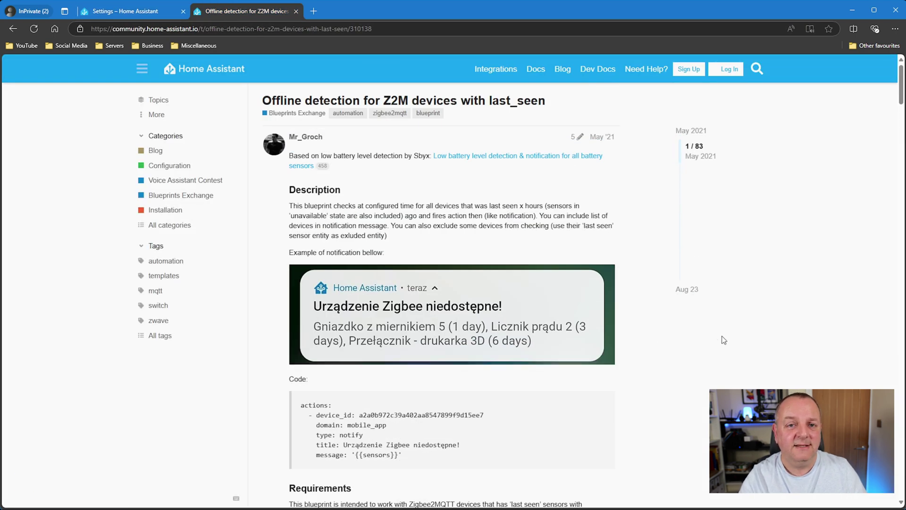
Select Mr_Groch's device_options snippet that enables last_seen by default, then return to Home Assistant.
scroll(900, 83, down, 8)
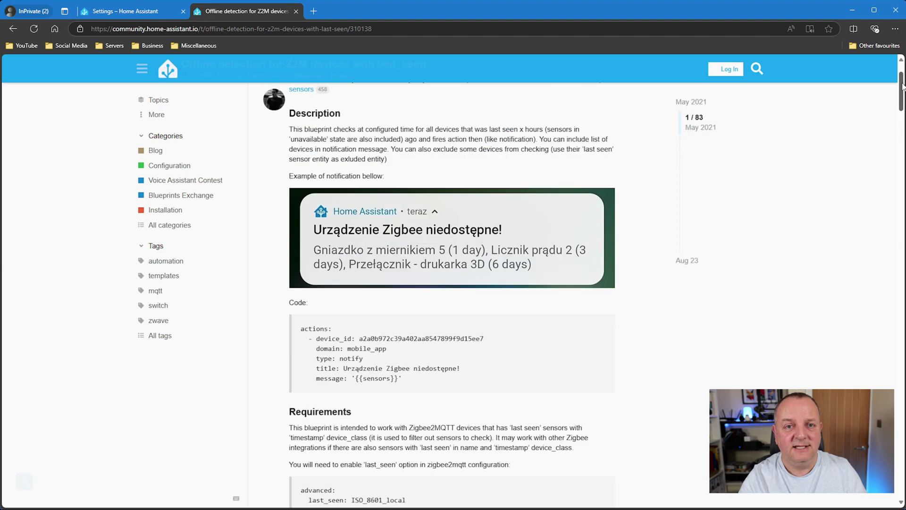
scroll(452, 295, down, 15)
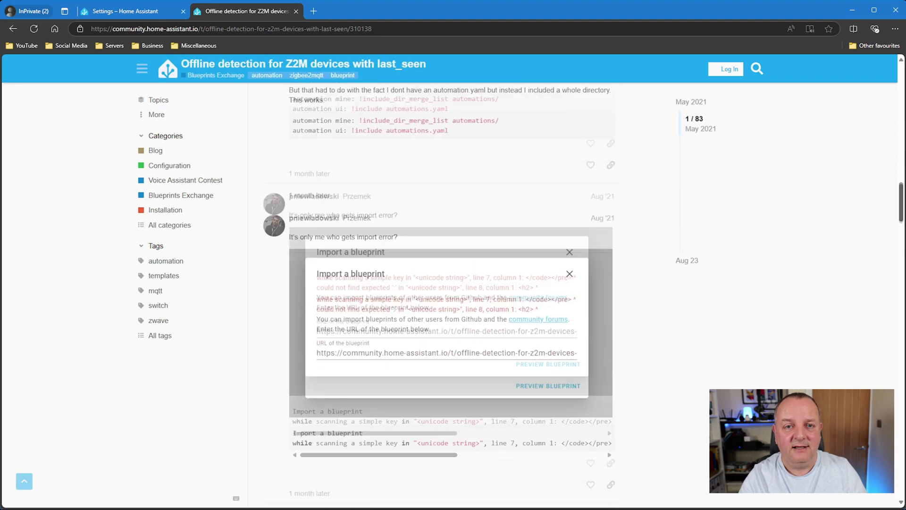
drag(902, 231, 893, 508)
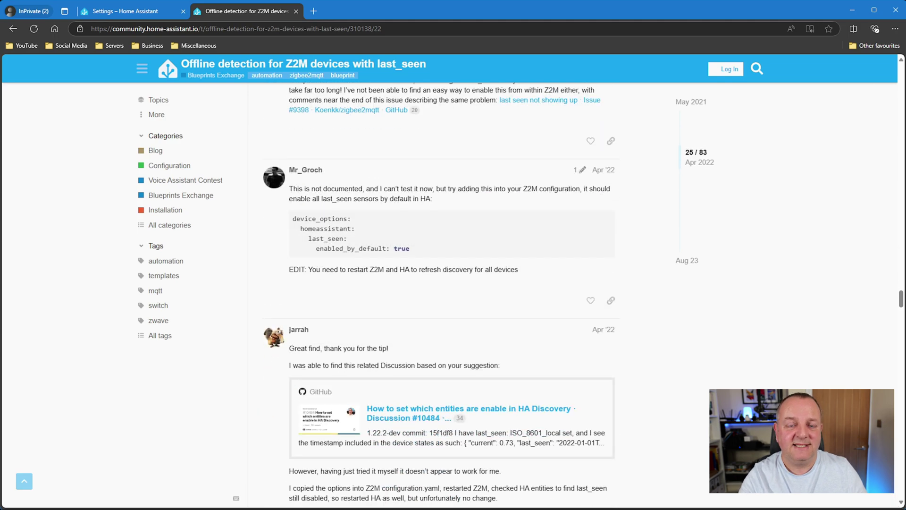
scroll(696, 365, down, 4)
scroll(696, 365, up, 4)
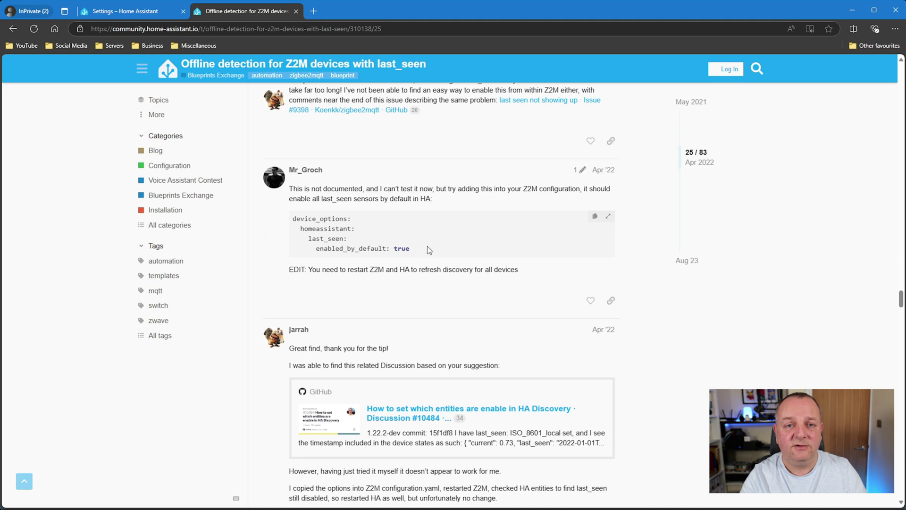
drag(414, 250, 291, 218)
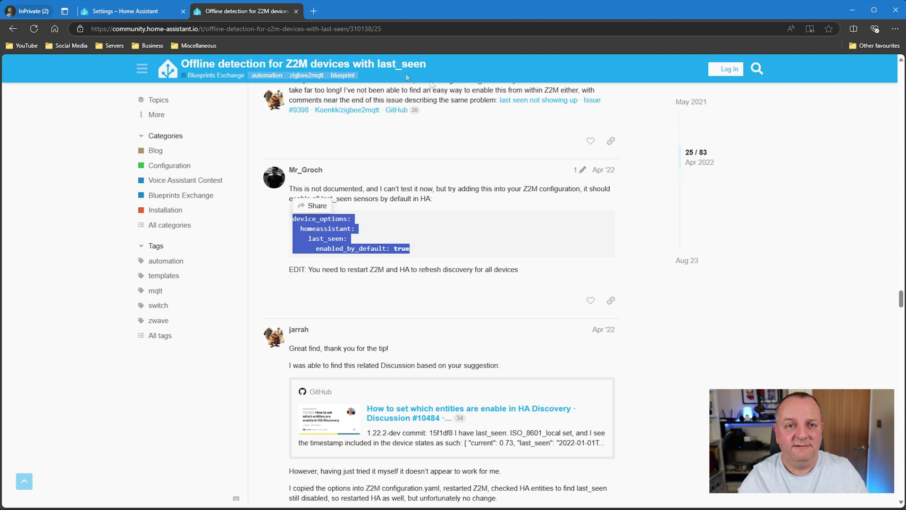
click(129, 13)
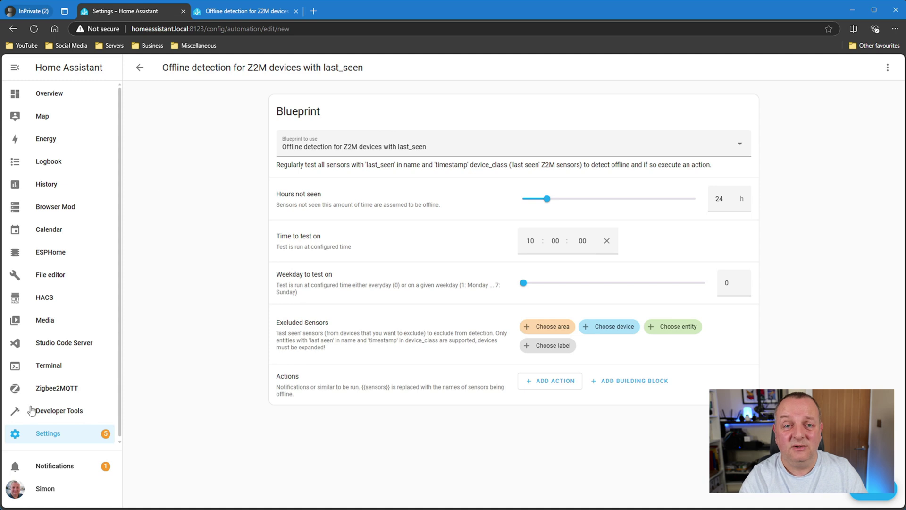
Open zigbee2mqtt/configuration.yaml in the File editor and select its device_options last_seen lines.
click(42, 279)
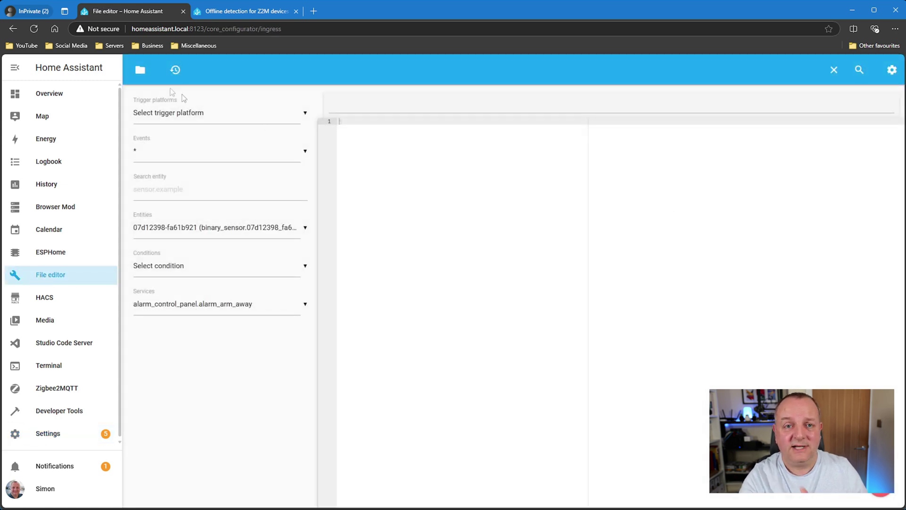
click(140, 69)
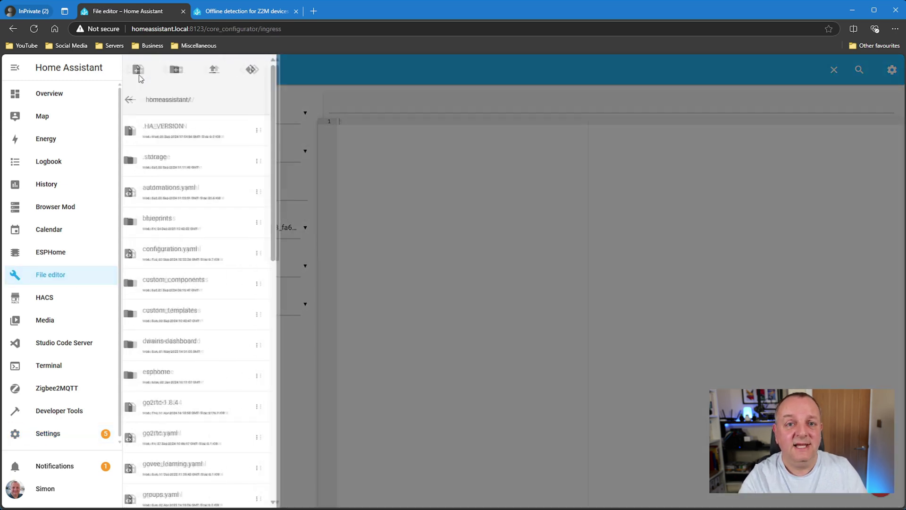
scroll(208, 199, down, 10)
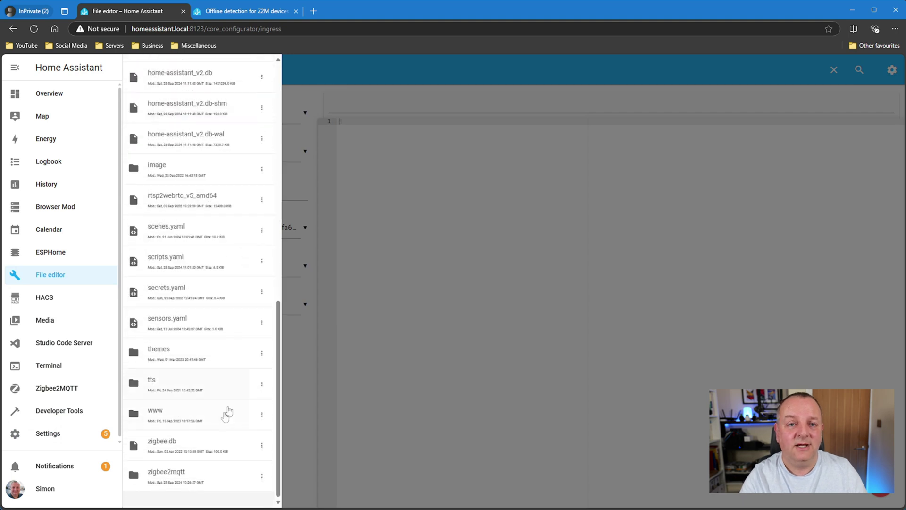
click(202, 478)
click(200, 138)
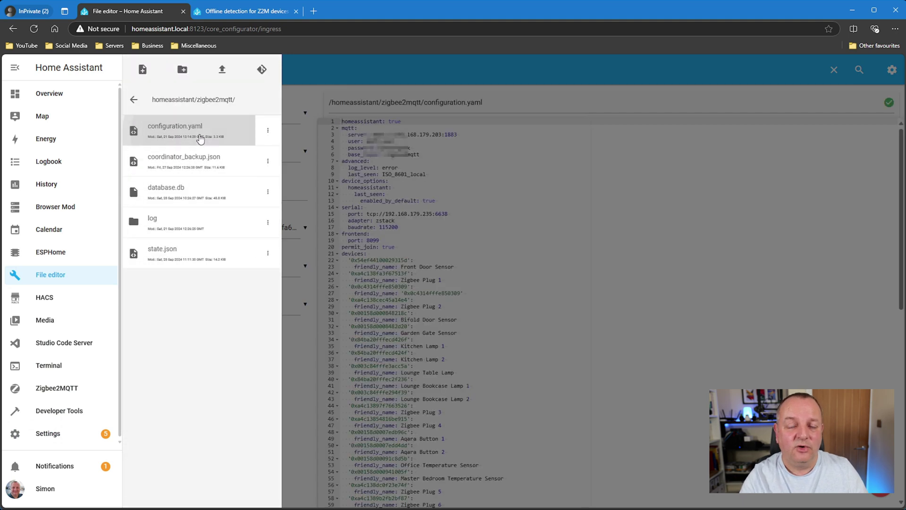
click(550, 243)
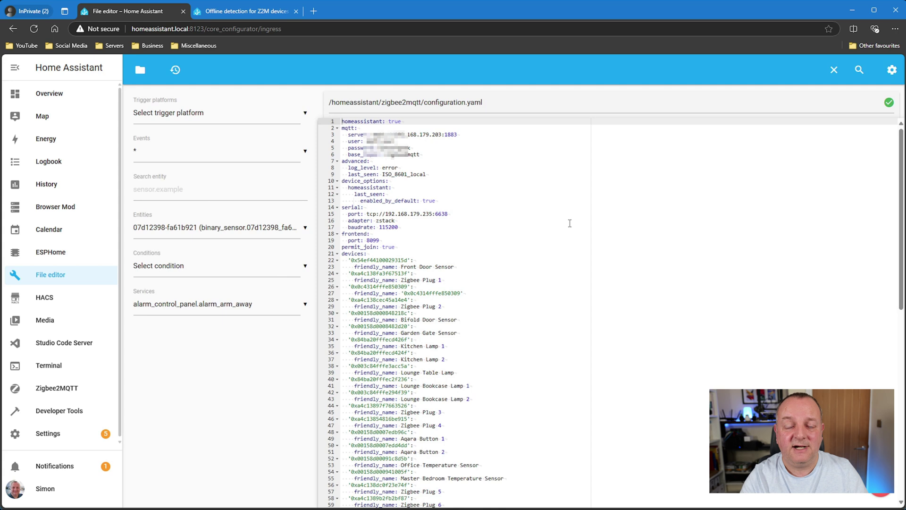
drag(433, 201, 341, 180)
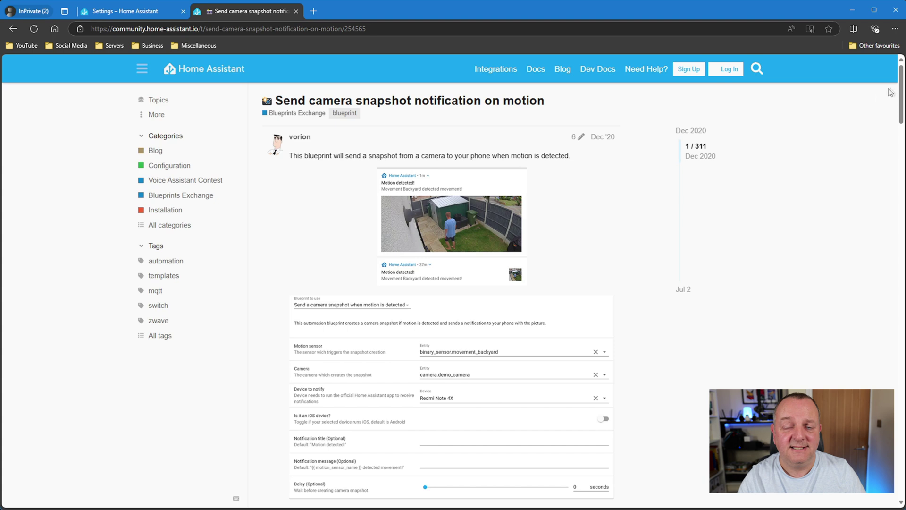
Review the camera snapshot on motion blueprint post and start its Import Blueprint.
scroll(797, 152, down, 2)
scroll(797, 152, down, 3)
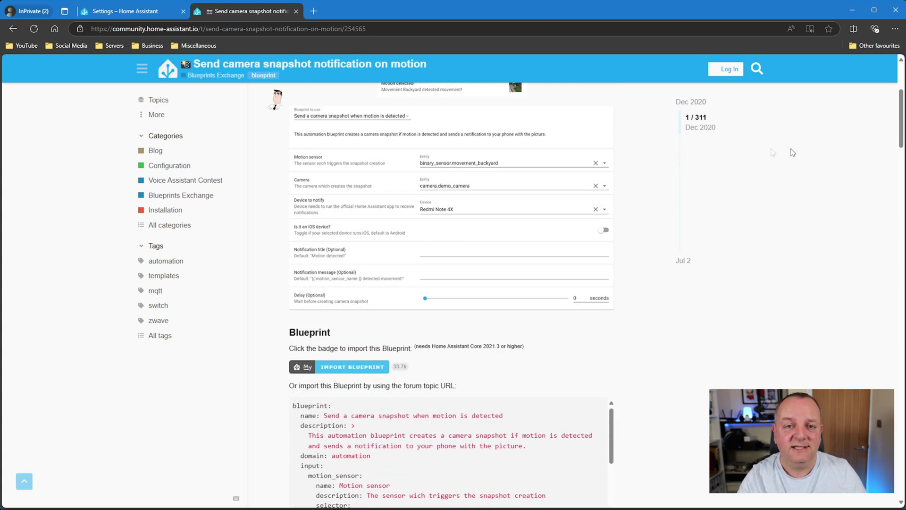
mouse_move(327, 144)
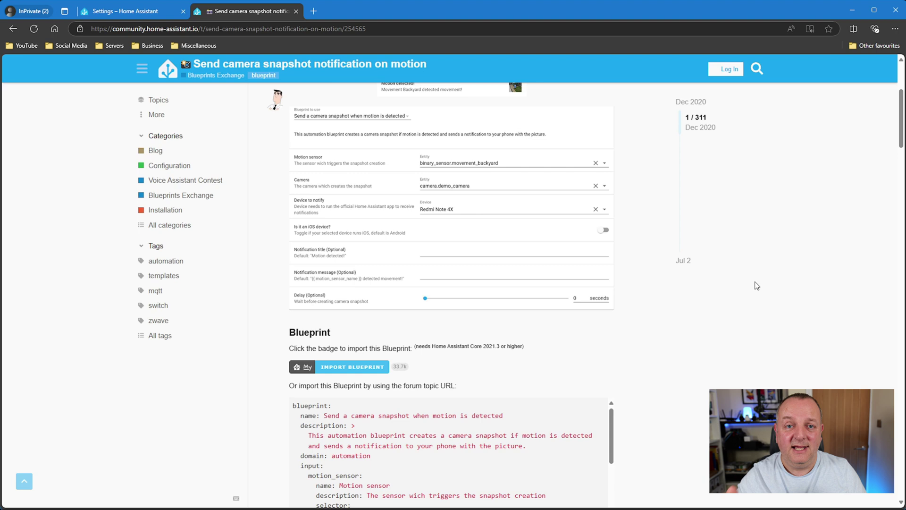
drag(902, 116, 902, 151)
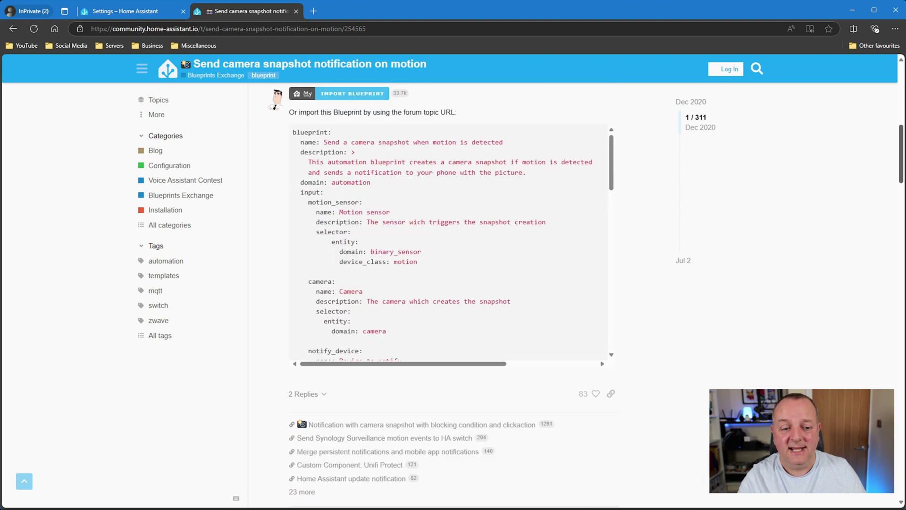
scroll(395, 248, up, 4)
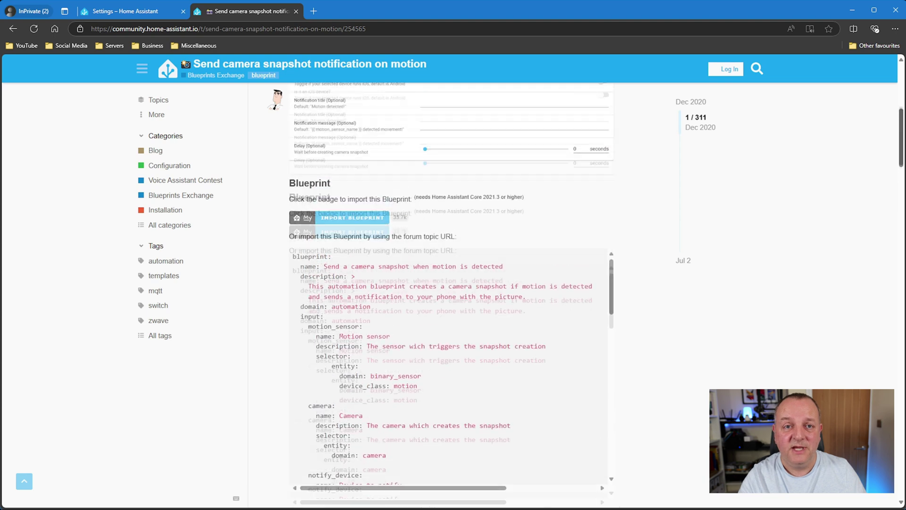
click(355, 269)
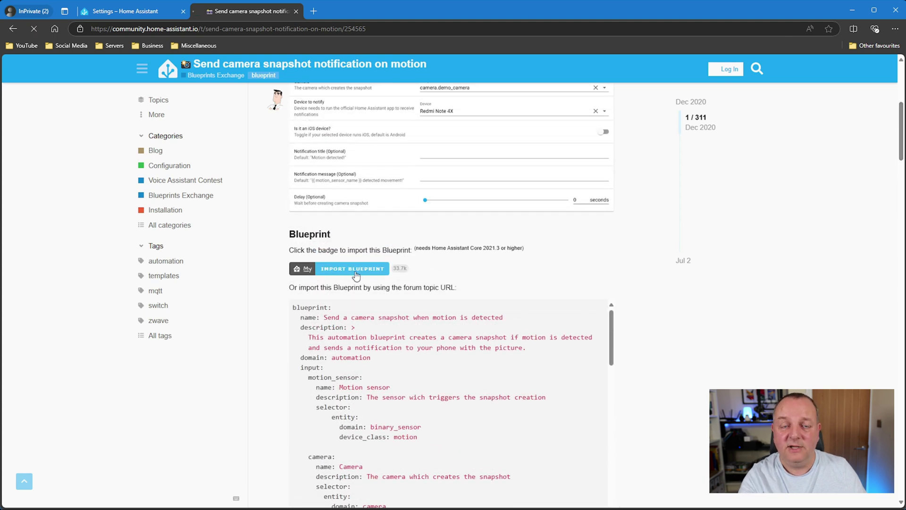
Preview and import vorion/send-camera-snapshot-notification-on-motion.yaml into Home Assistant.
click(574, 165)
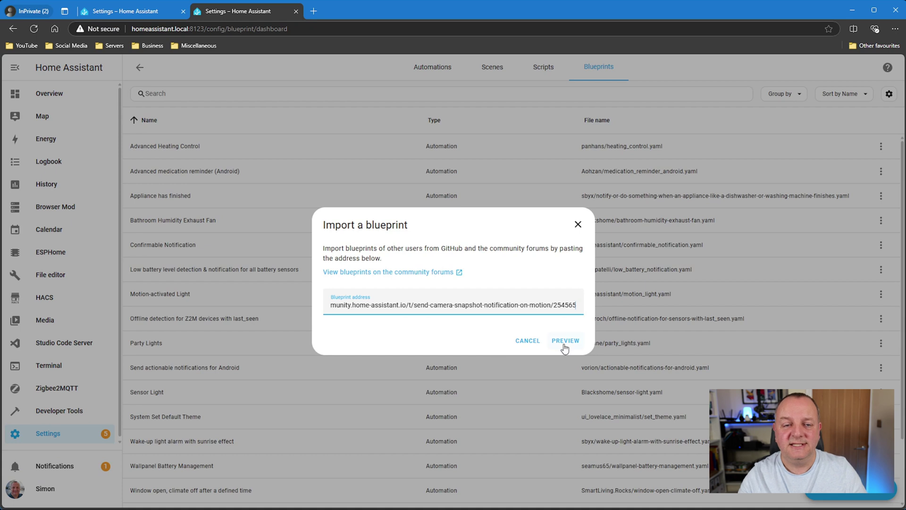
click(565, 341)
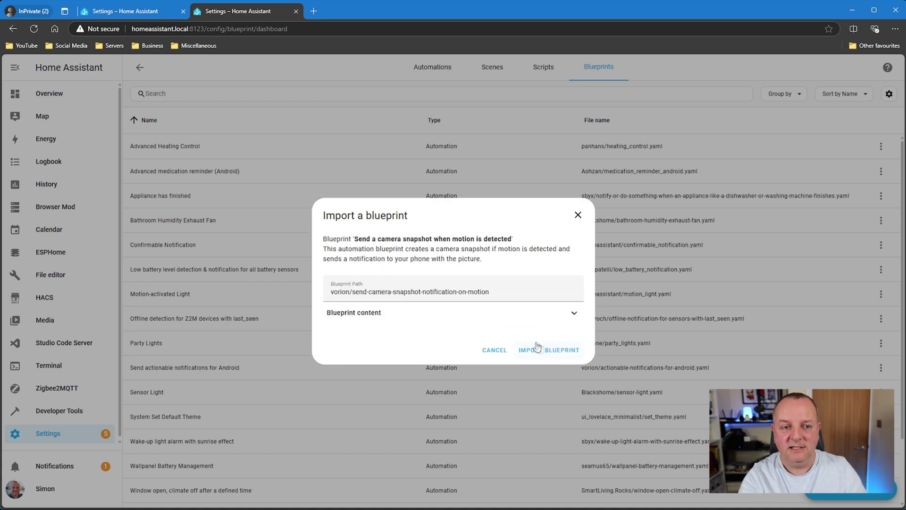
click(553, 351)
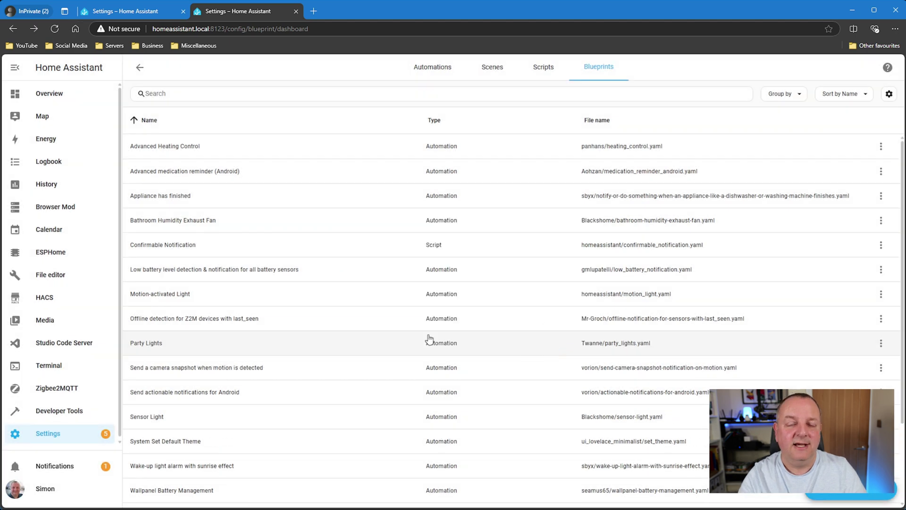
From the snapshot blueprint, choose sensor Front Door Motion detected, camera Front Garden, and notify Pixel 7.
click(232, 369)
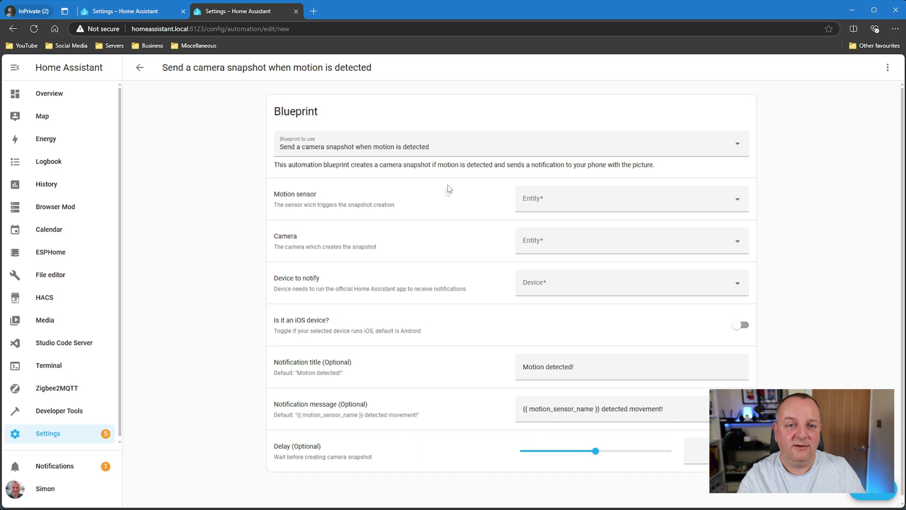
click(576, 202)
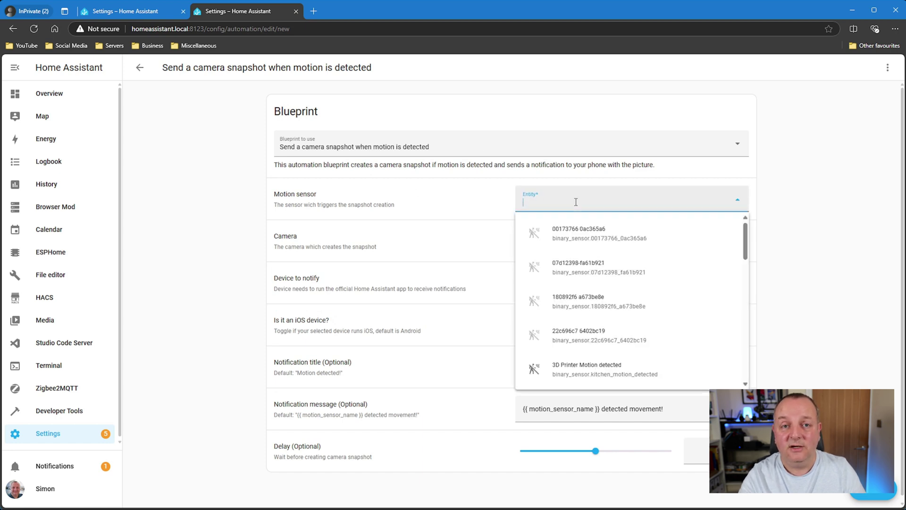
text(fronmt)
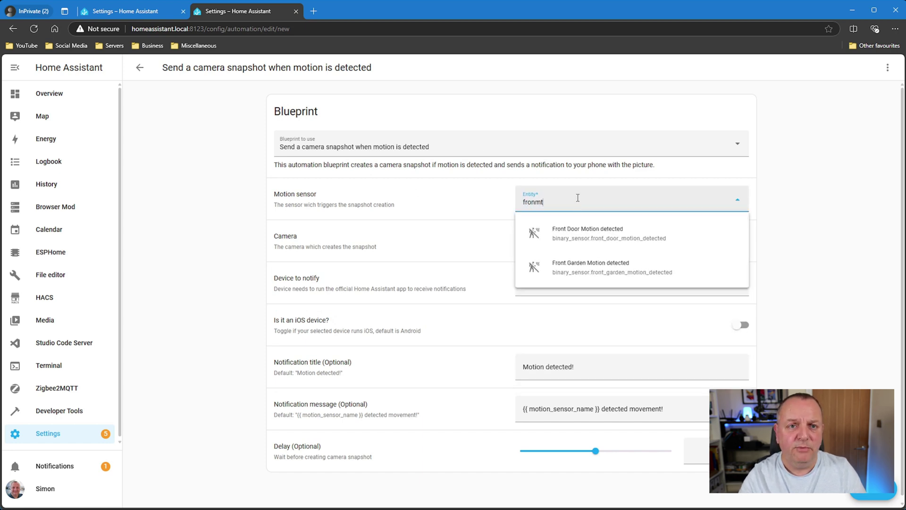
click(635, 234)
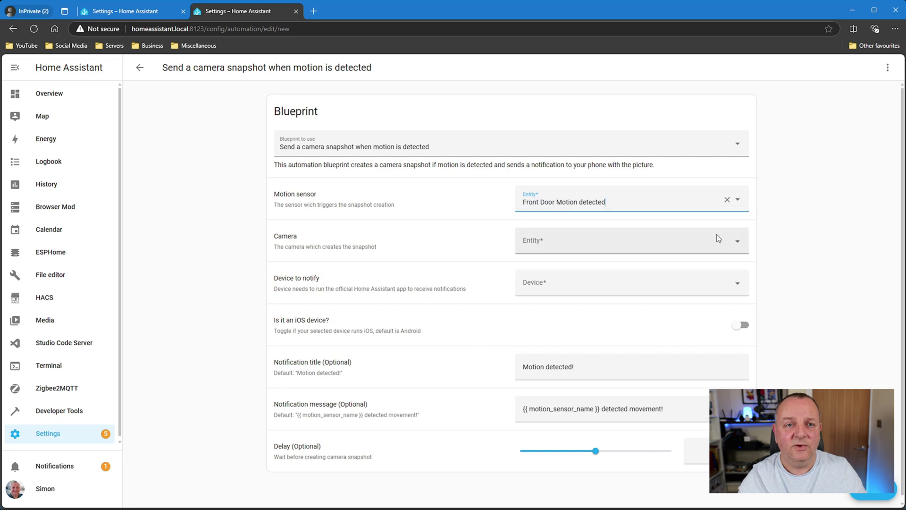
click(577, 245)
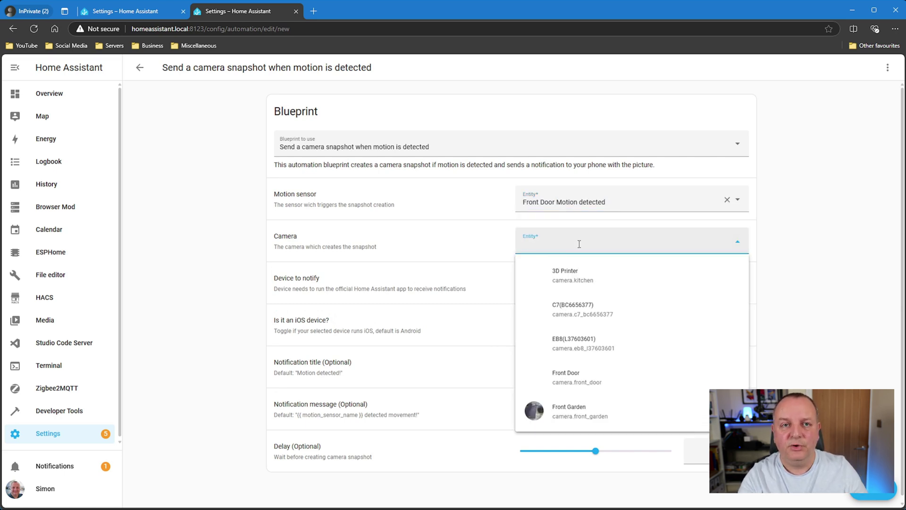
click(609, 423)
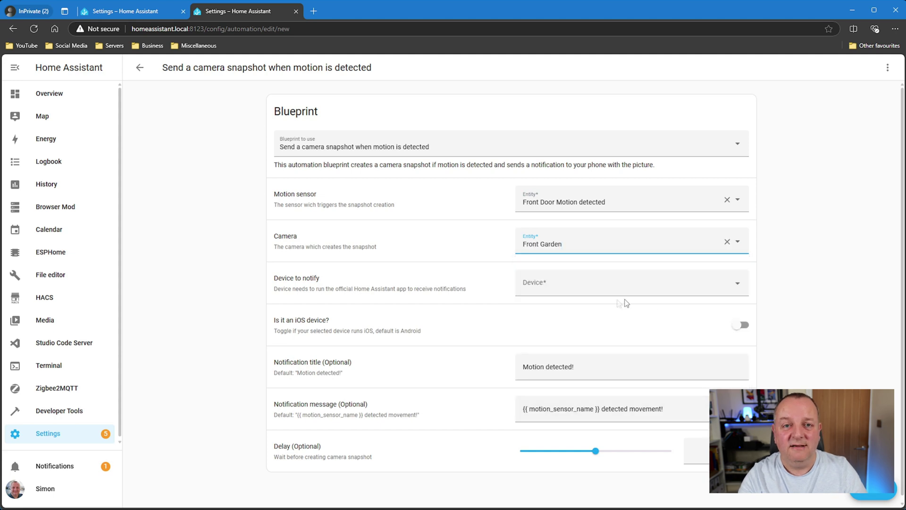
click(588, 289)
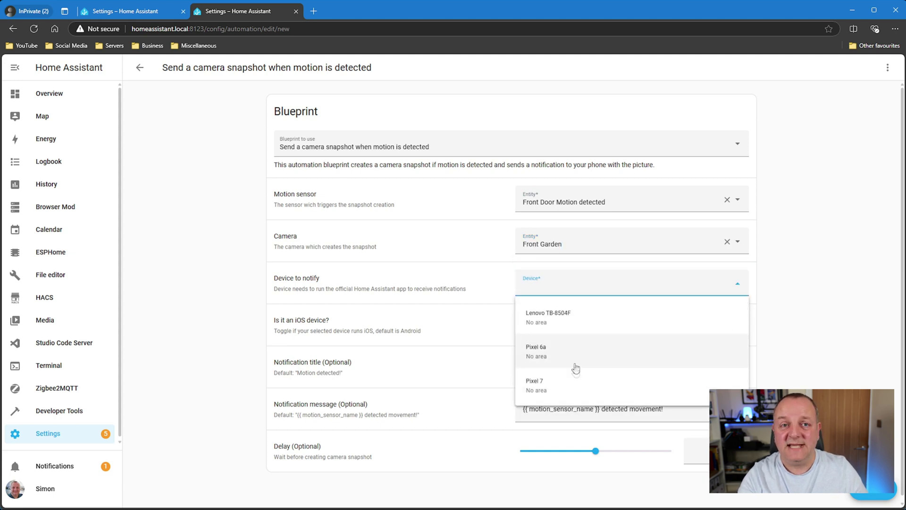
click(576, 382)
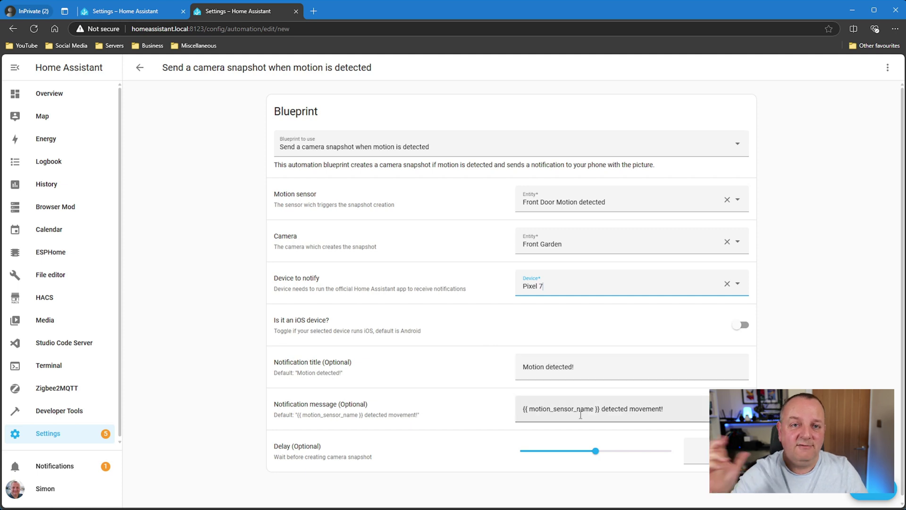
scroll(666, 401, down, 1)
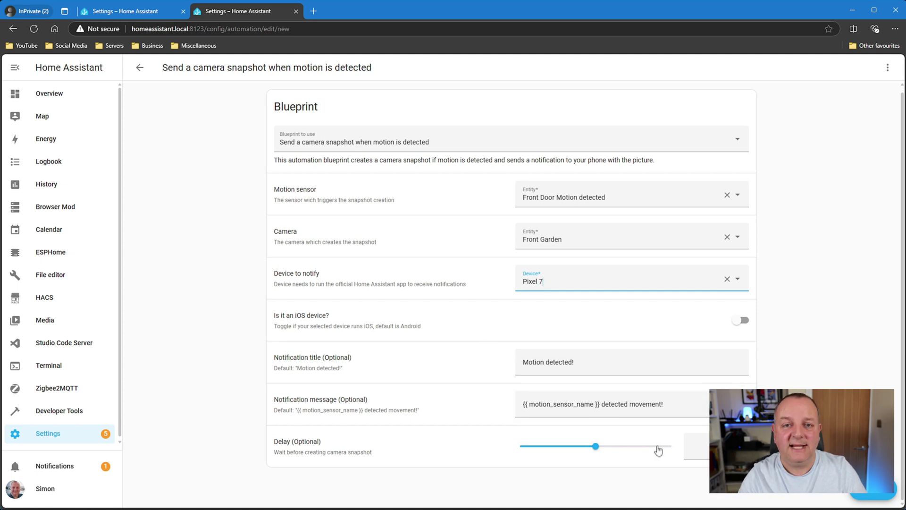
Save the snapshot automation, appending 'to Pixel 8' to its name.
click(881, 493)
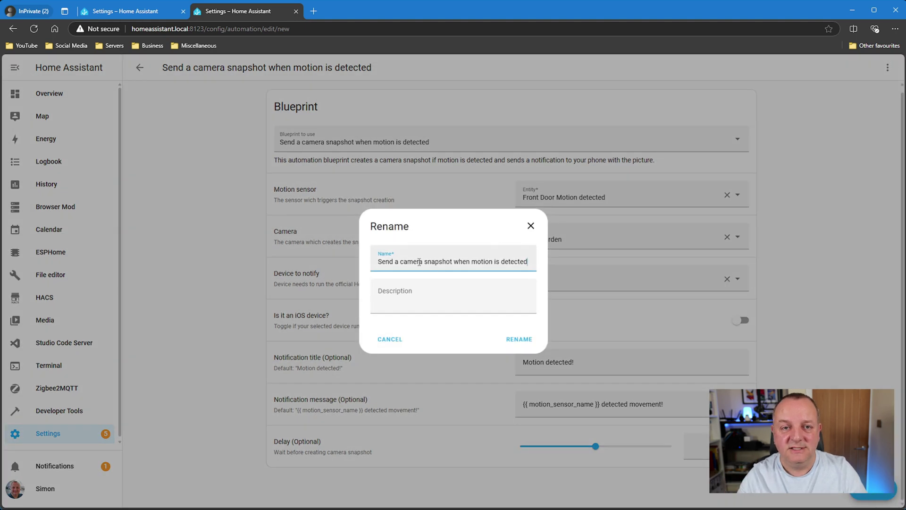
text(to Pixel)
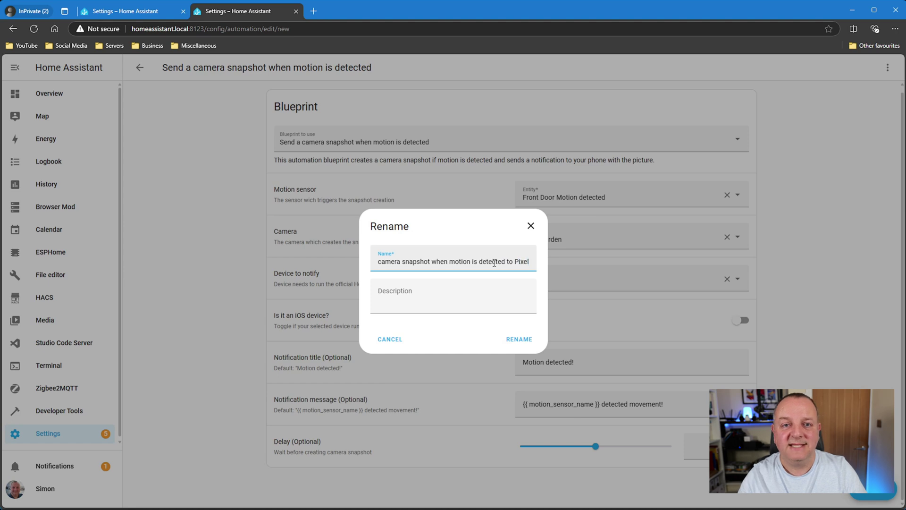
text( 8)
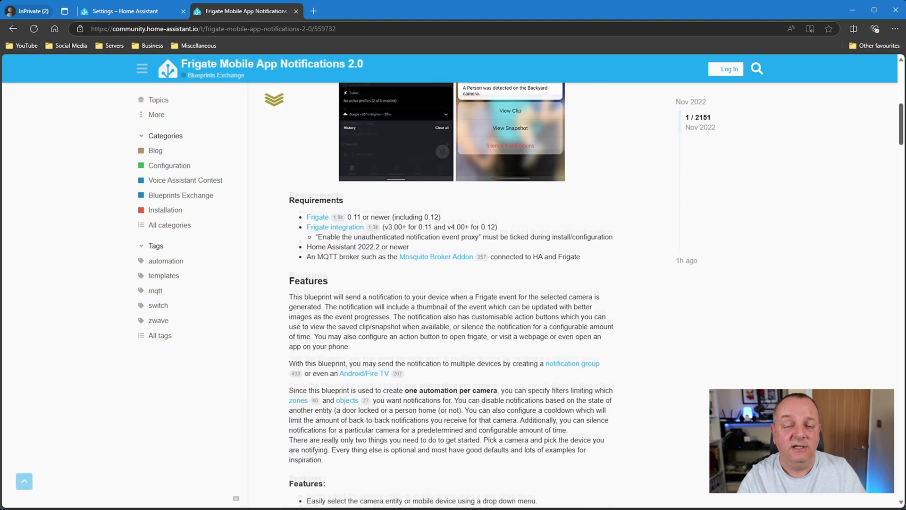
Import the stable Frigate Notifications (0.12.0.4d) blueprint, SgtBatten/Stable.yaml, after previewing it.
scroll(862, 177, down, 2)
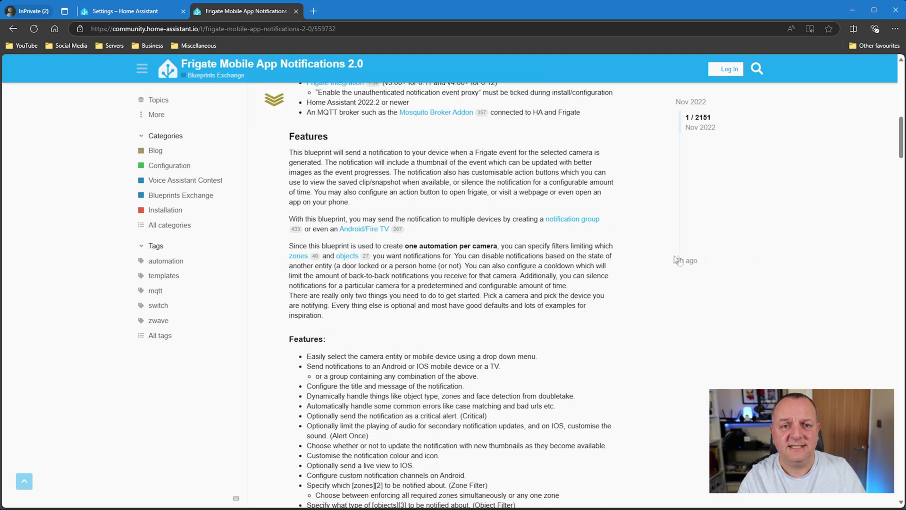
scroll(880, 170, down, 5)
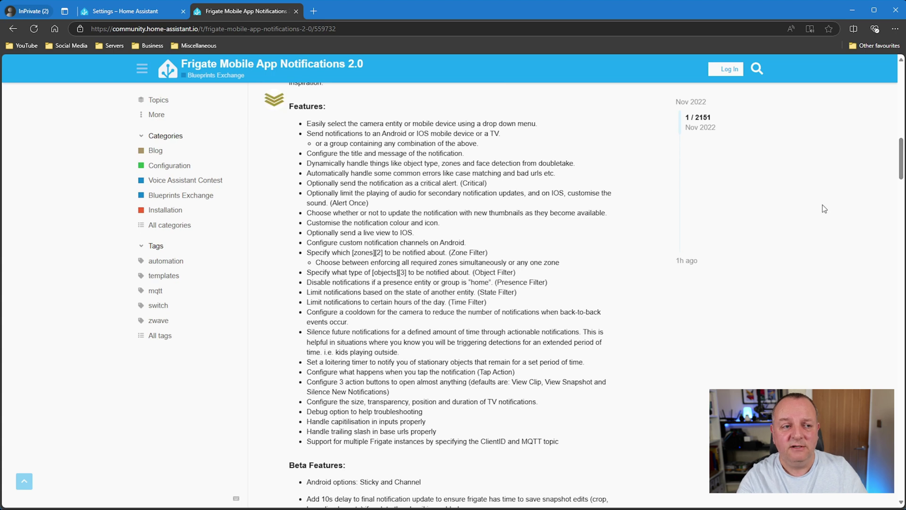
drag(901, 158, 901, 87)
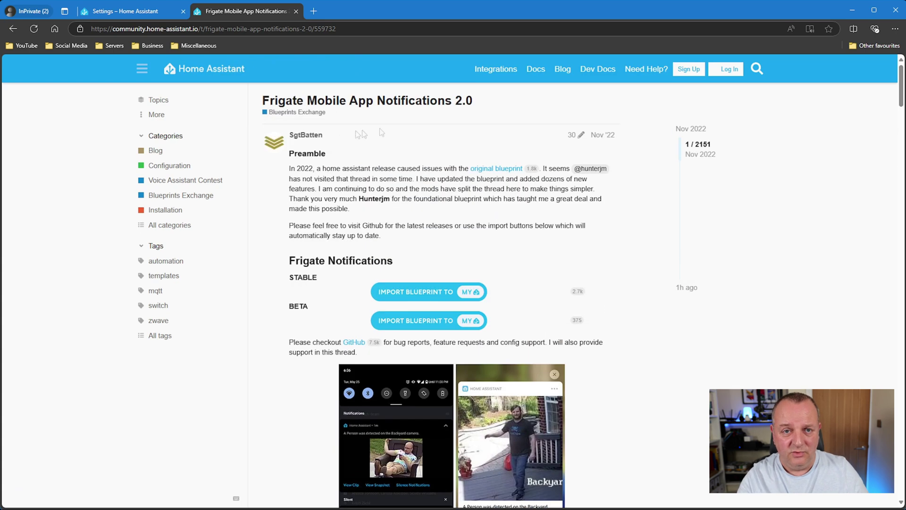
click(412, 293)
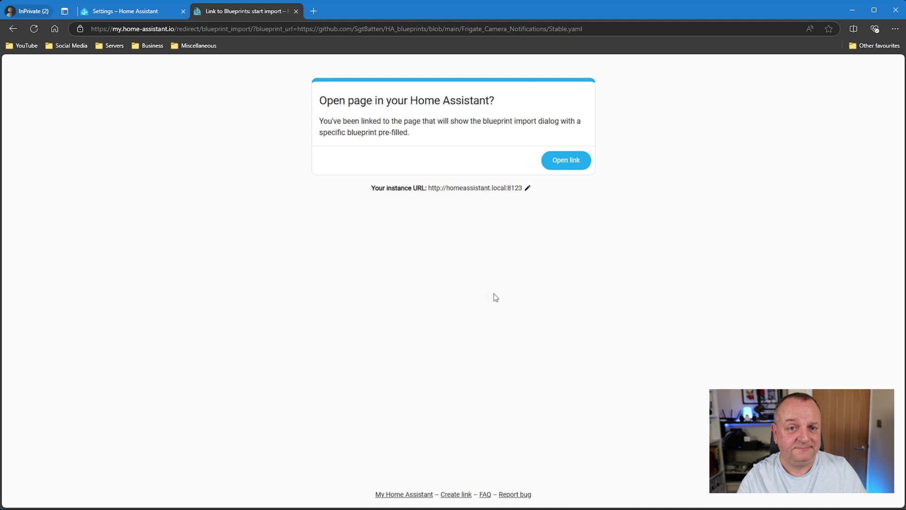
click(572, 162)
click(583, 343)
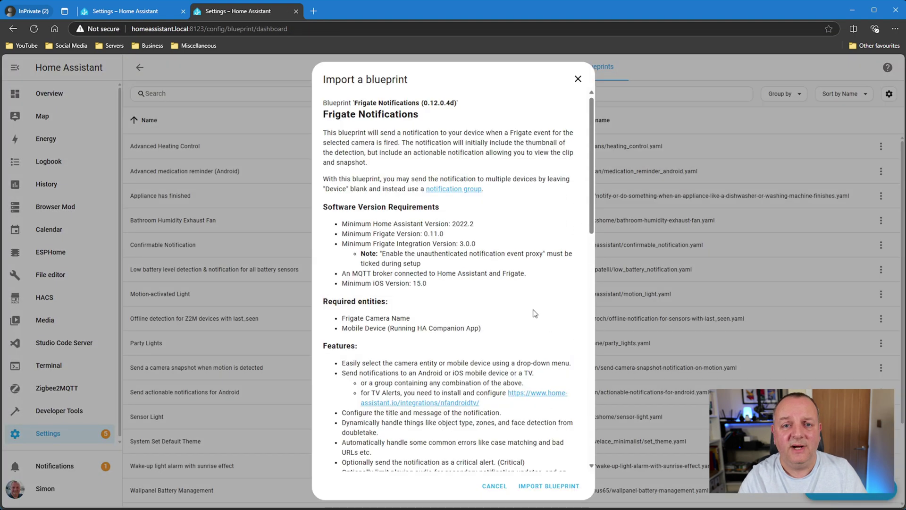
drag(592, 113, 596, 263)
Confirm the Frigate Notifications import and start a new automation from that blueprint.
click(552, 488)
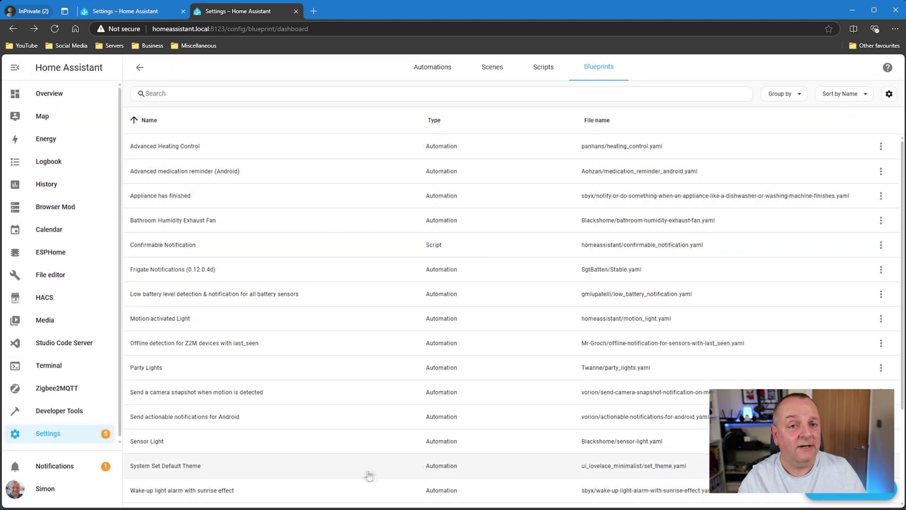
click(195, 272)
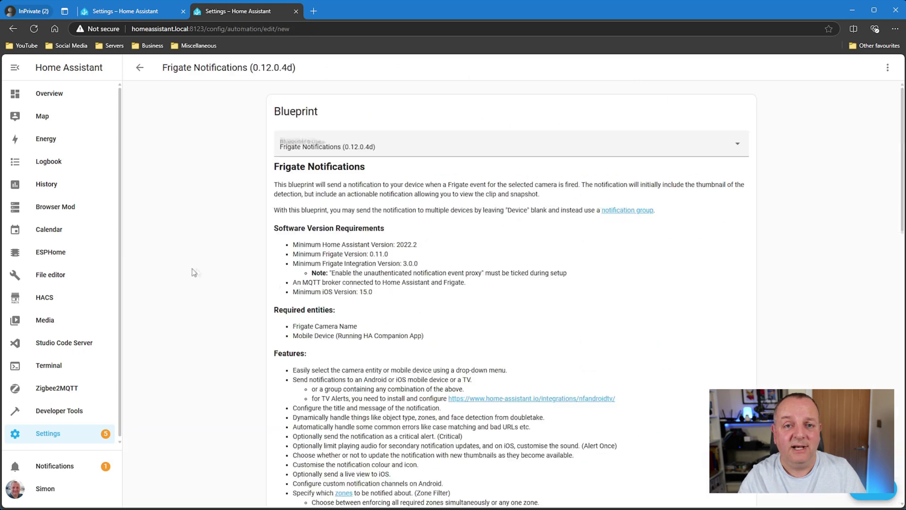
drag(902, 118, 895, 246)
scroll(895, 245, down, 6)
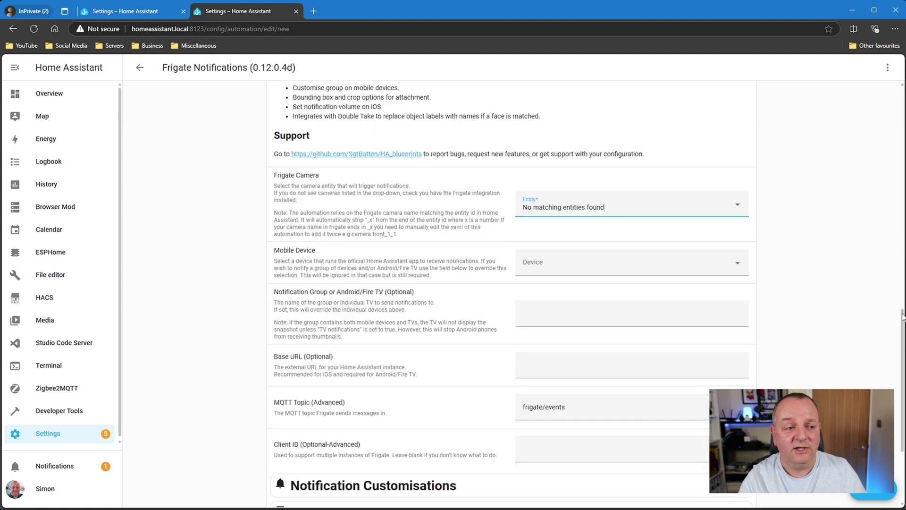
drag(903, 317, 904, 367)
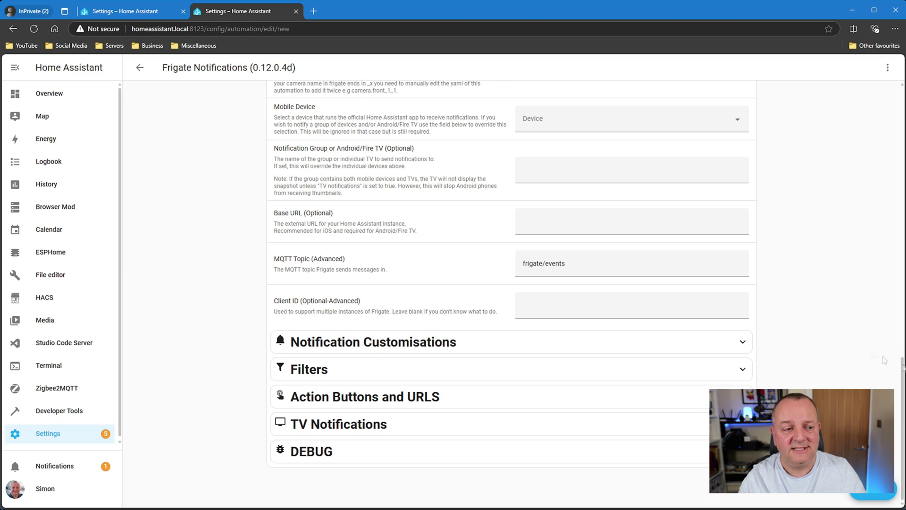
Expand the Notification Customisations, Filters and TV Notifications sections.
click(743, 342)
scroll(818, 323, down, 5)
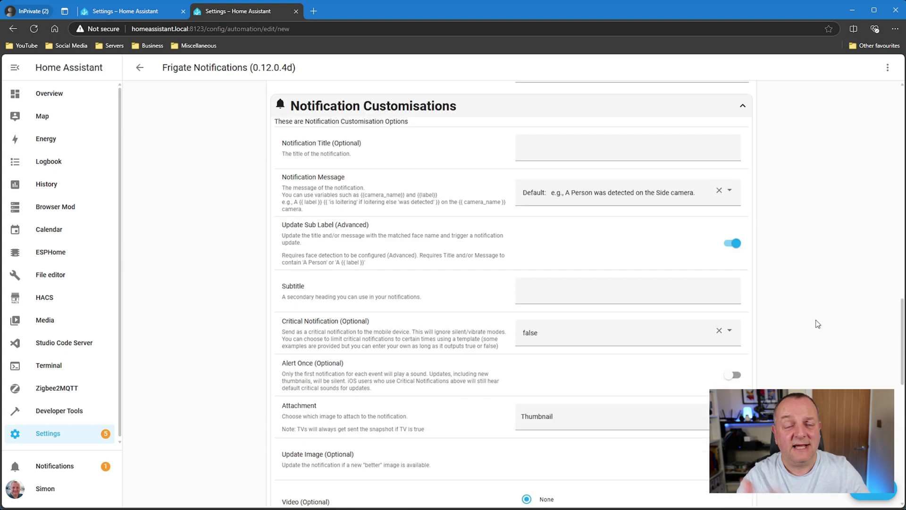
scroll(818, 323, down, 5)
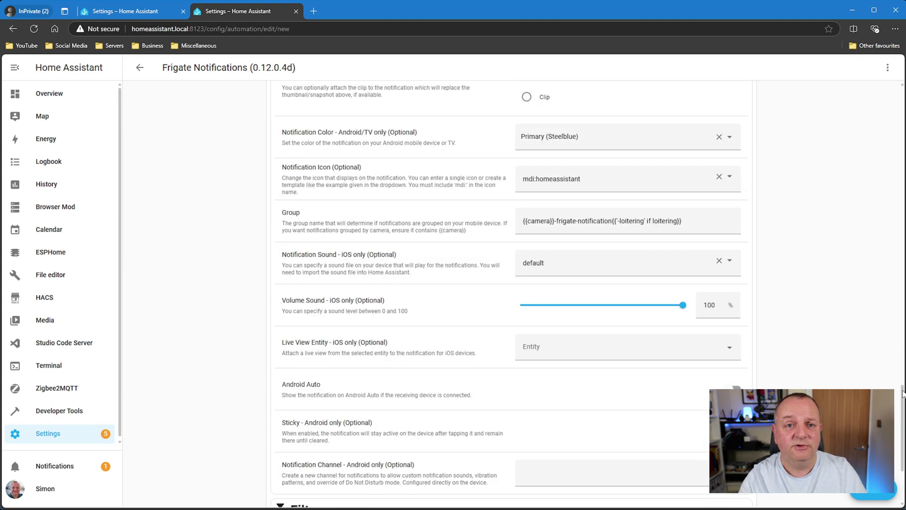
drag(903, 394, 903, 426)
click(722, 379)
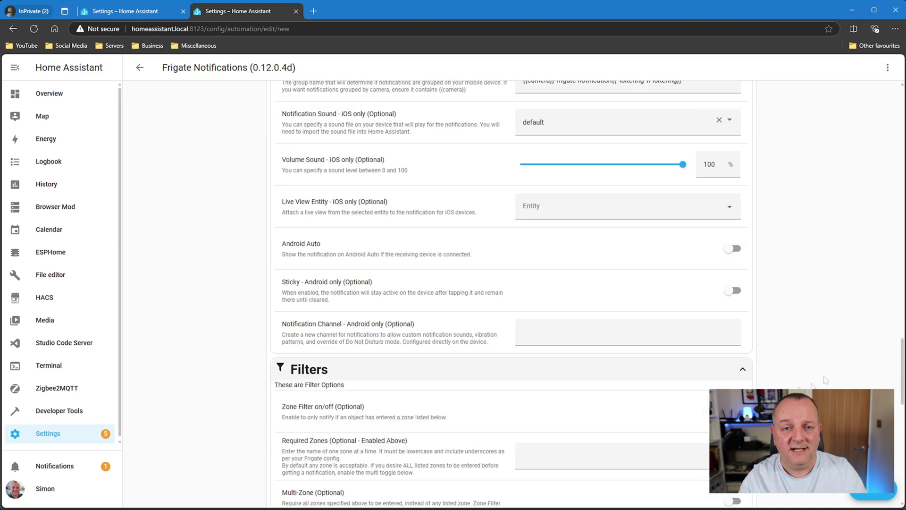
drag(903, 343, 903, 443)
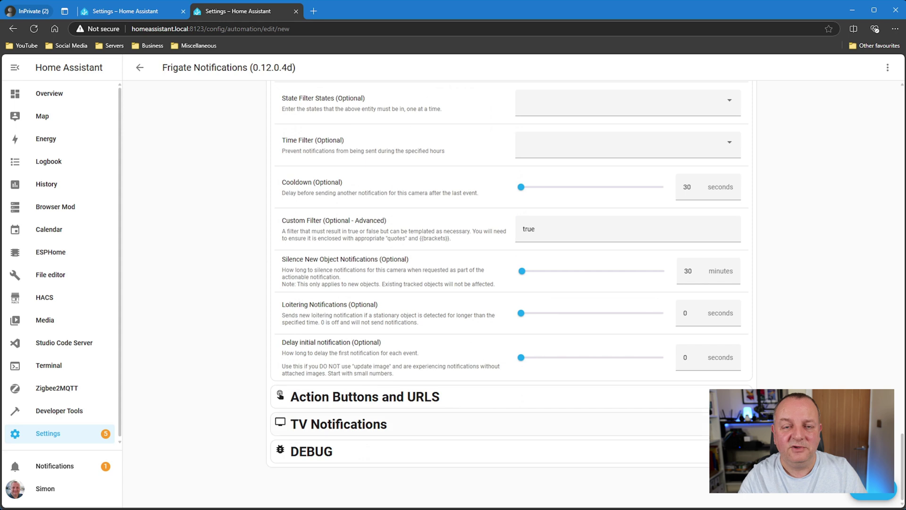
click(743, 424)
scroll(743, 424, down, 5)
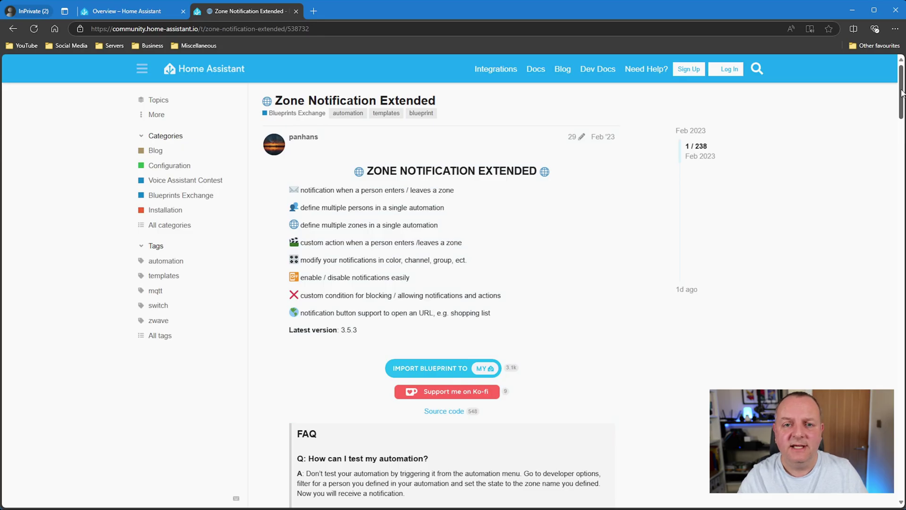
Preview and import the Zone Notification Extended 3.5.3 blueprint, then open a new automation from it.
drag(901, 93, 903, 109)
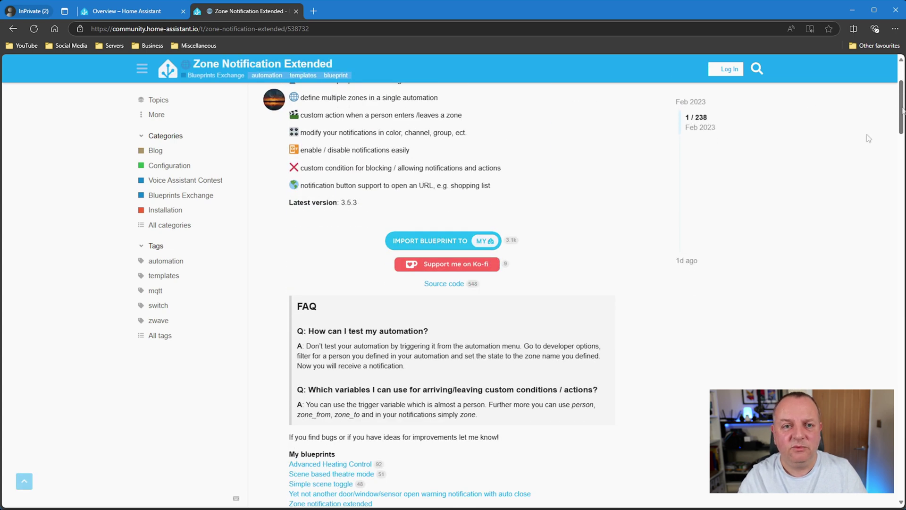
click(465, 243)
click(566, 160)
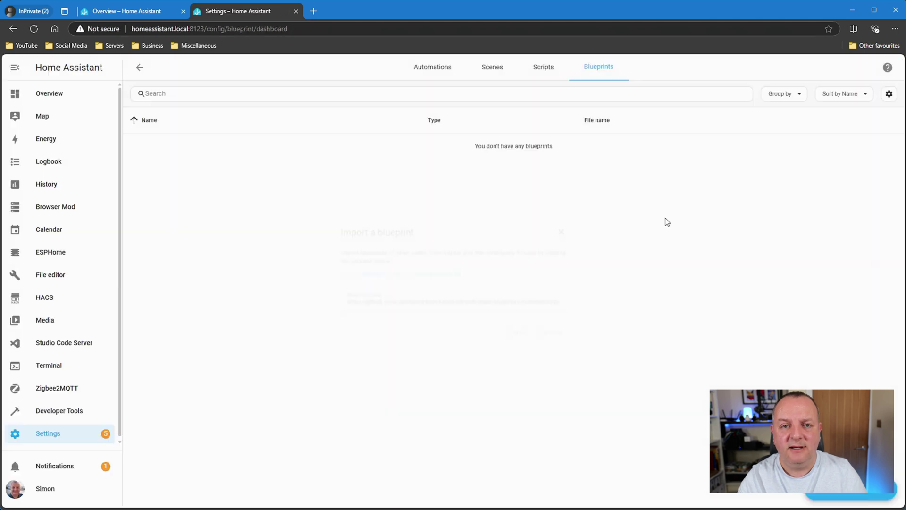
click(570, 342)
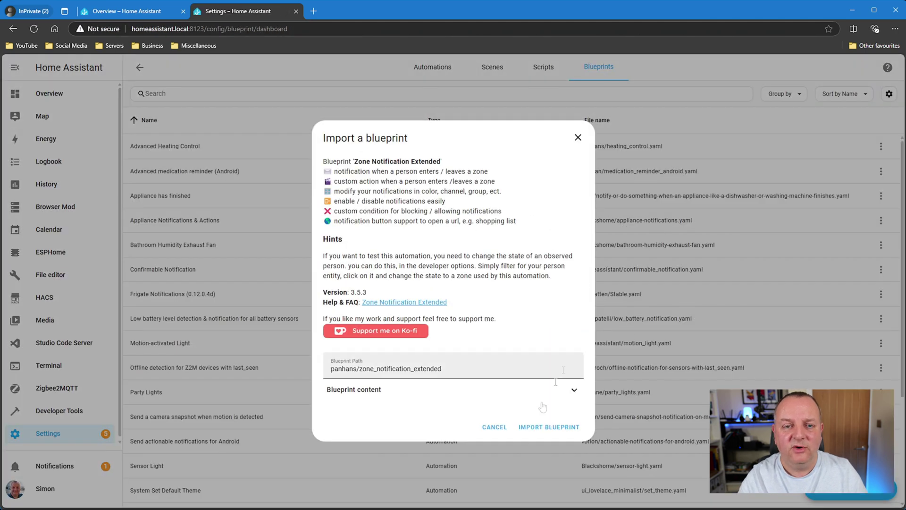
click(558, 428)
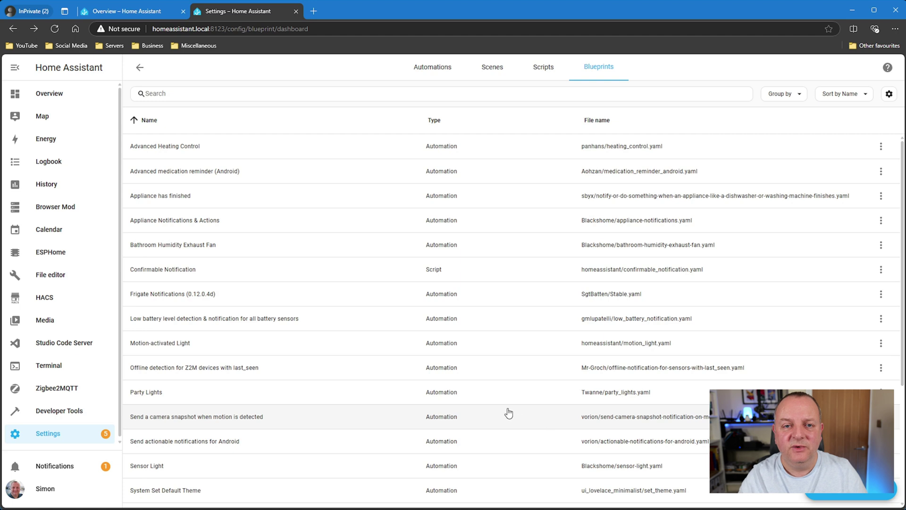
scroll(508, 413, down, 4)
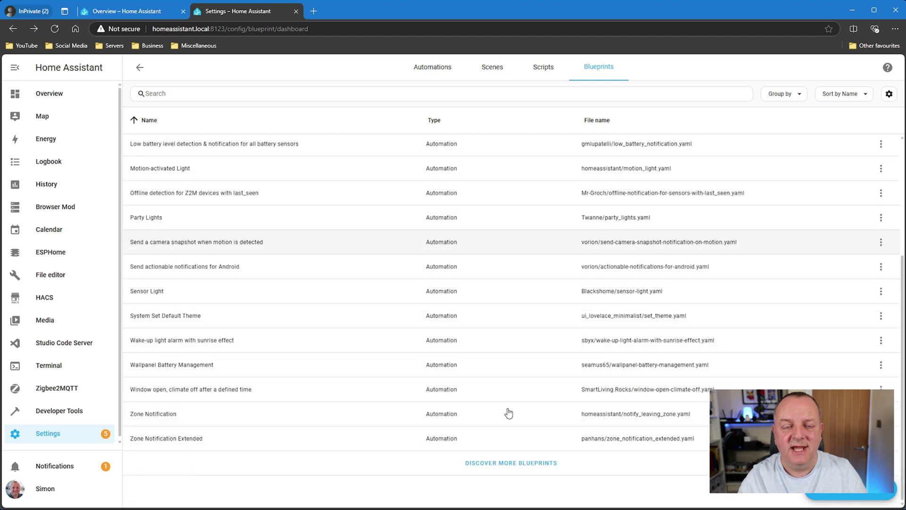
click(187, 439)
scroll(726, 237, down, 4)
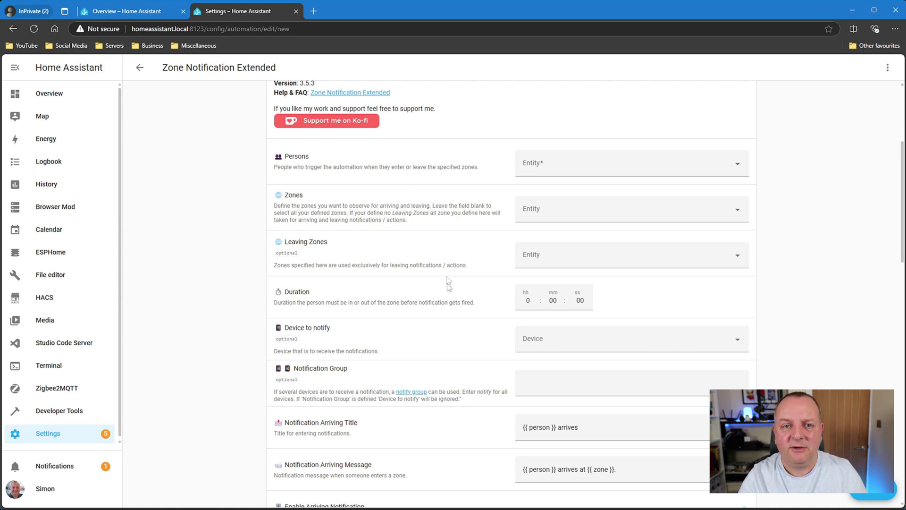
scroll(902, 205, down, 2)
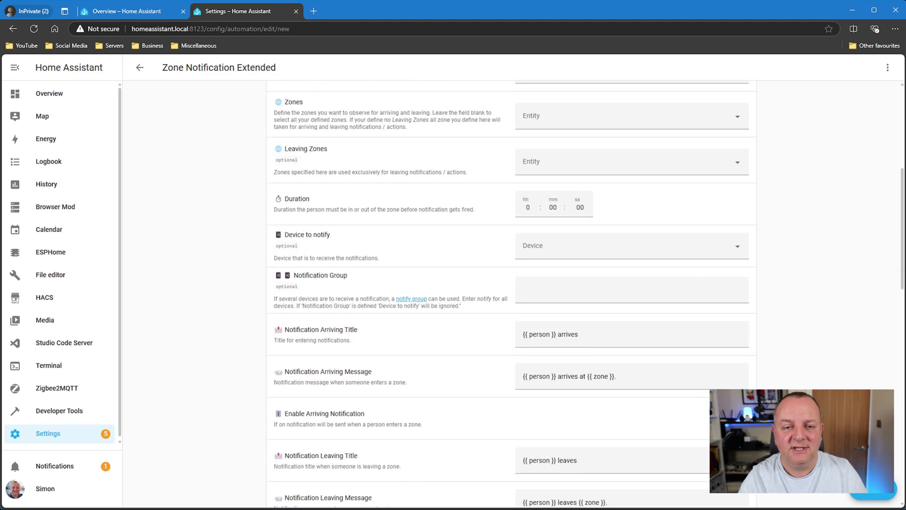
scroll(587, 293, down, 2)
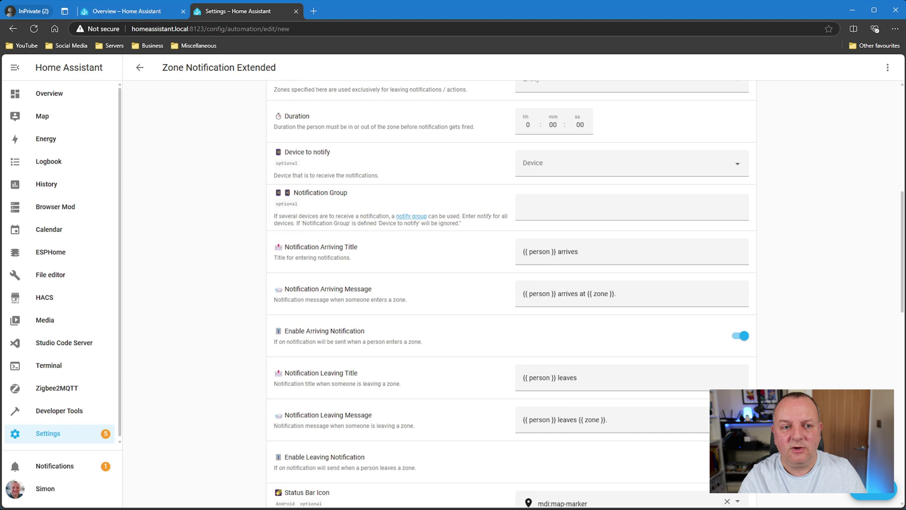
scroll(586, 293, down, 3)
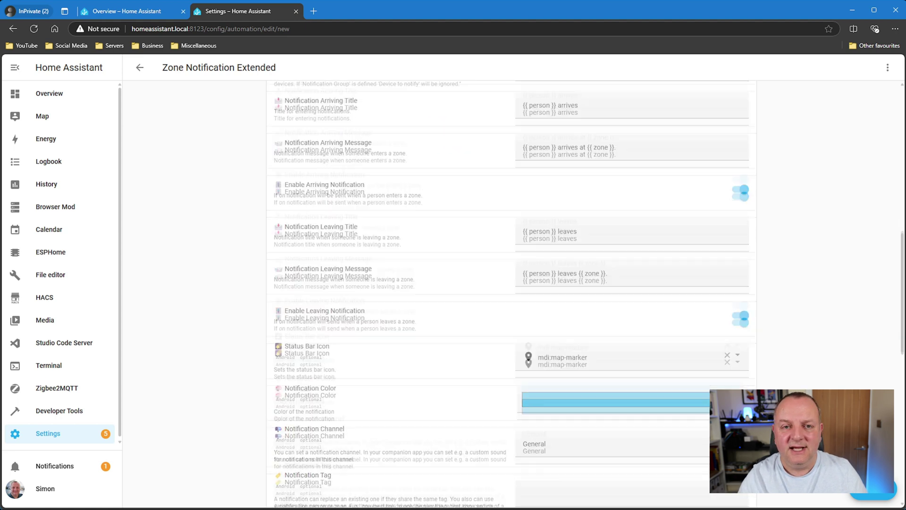
scroll(512, 295, down, 1)
scroll(512, 294, down, 3)
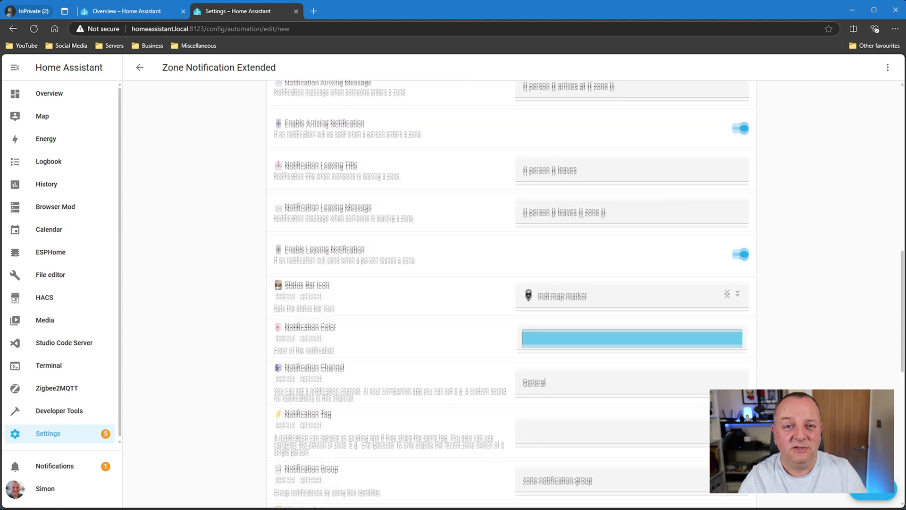
scroll(512, 294, down, 2)
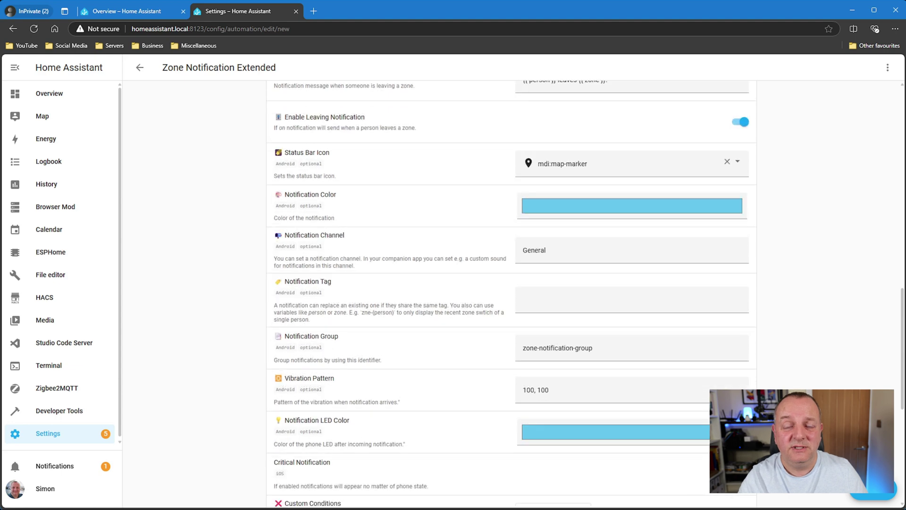
scroll(512, 293, down, 3)
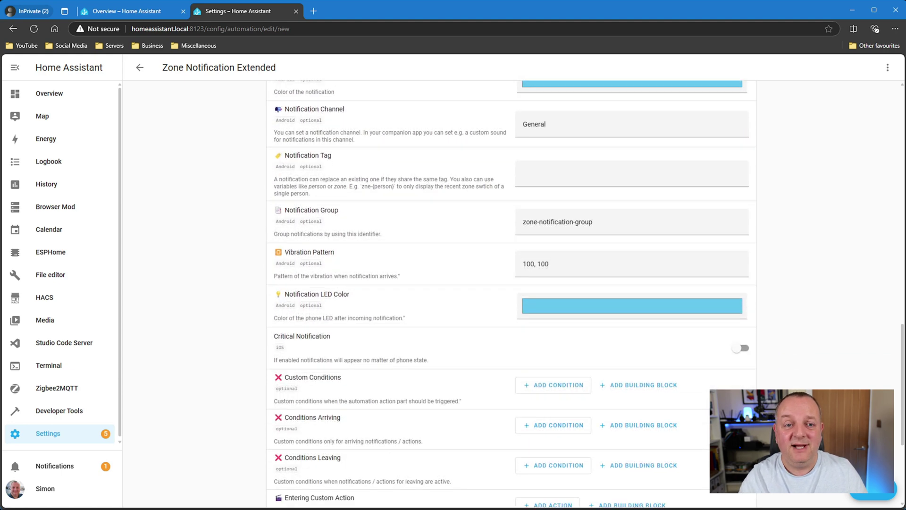
scroll(511, 294, down, 2)
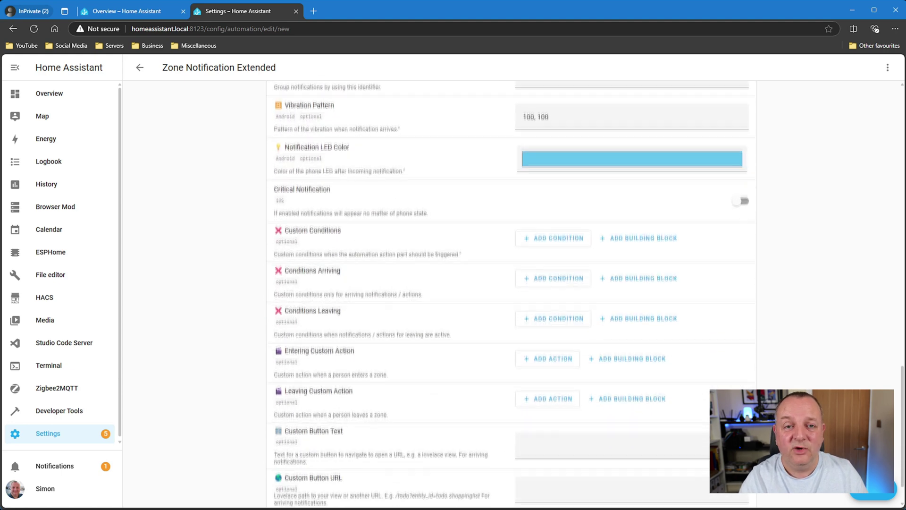